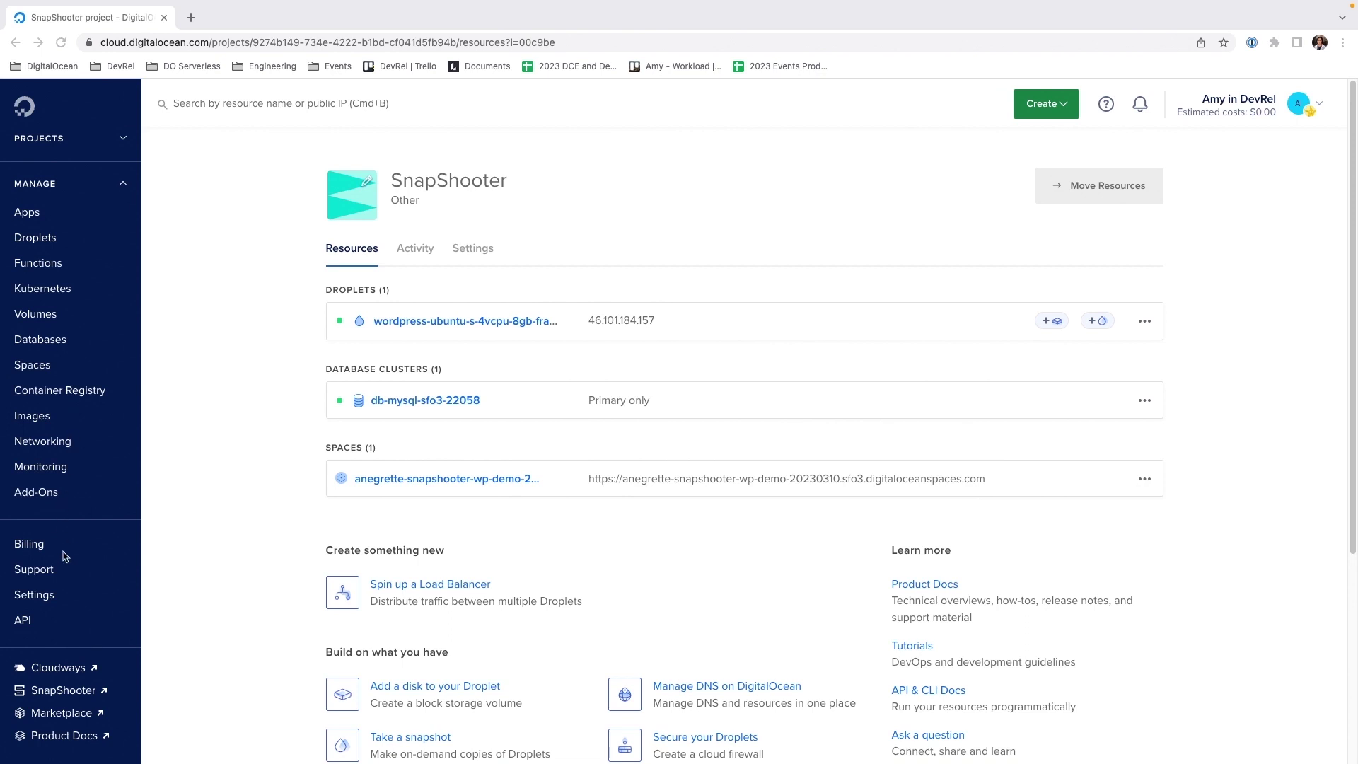
- Check the snapshooter Spaces access key, then view SnapShooter's Default Storage (112.68 MB, us-east-1)
{"action": "left_click", "coordinate": [24, 620]}
{"action": "left_click", "coordinate": [424, 229]}
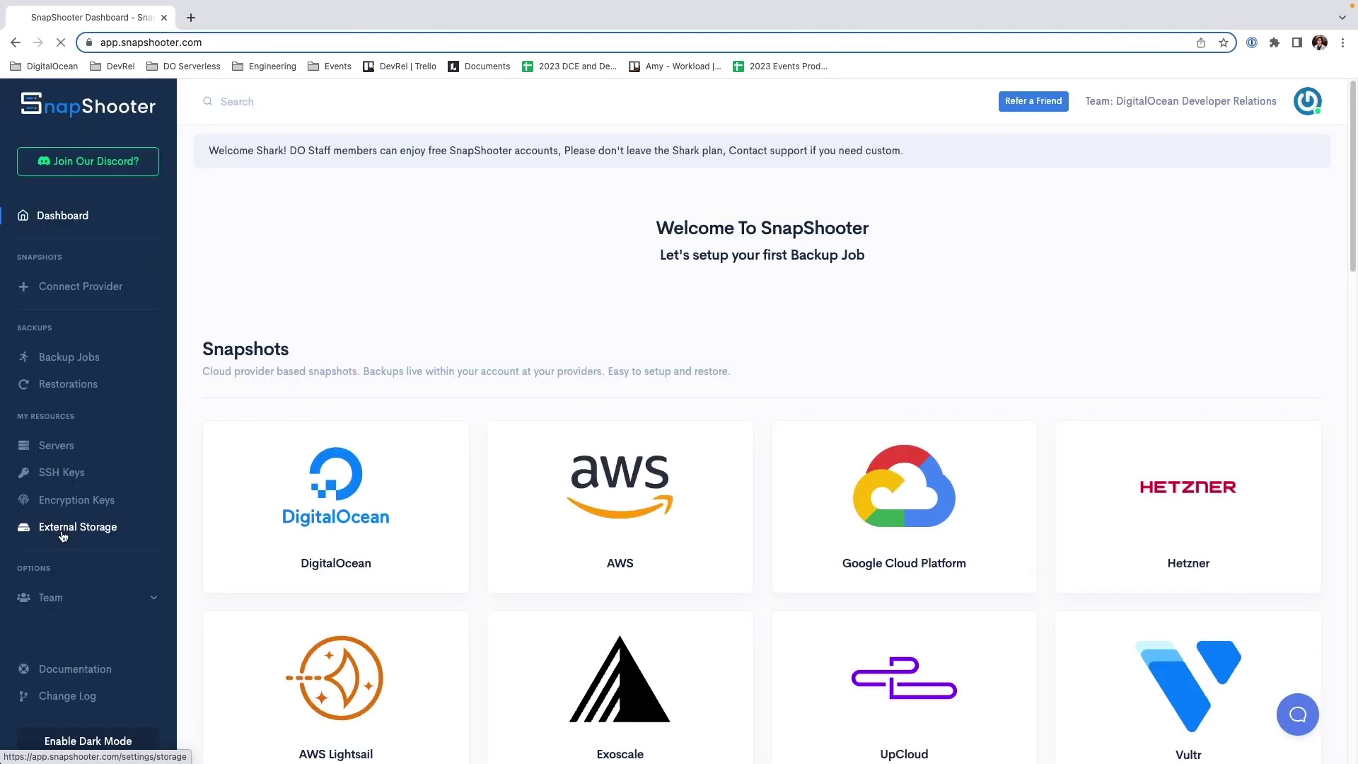
{"action": "left_click", "coordinate": [62, 534]}
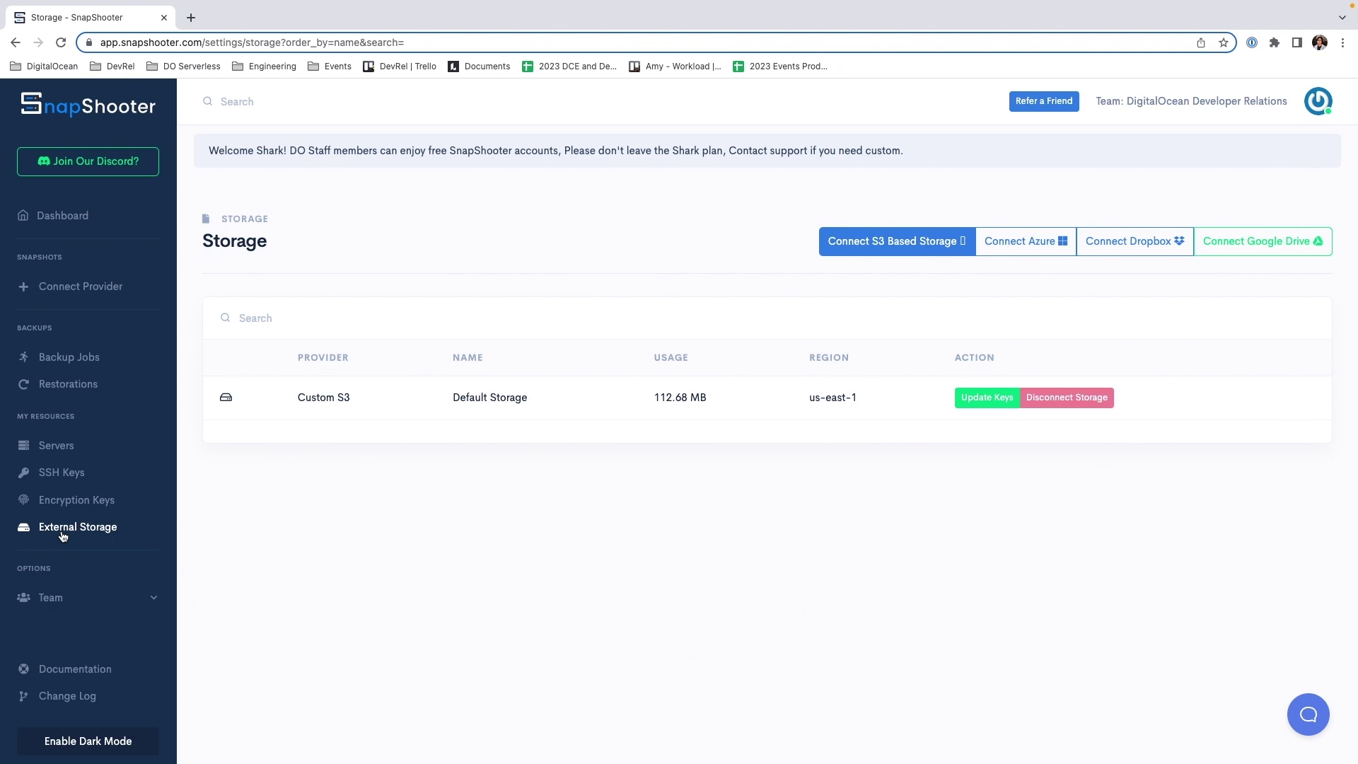
- Copy the curl command from SnapShooter's Connect Server page and go back to the WordPress droplet
{"action": "left_click", "coordinate": [53, 450]}
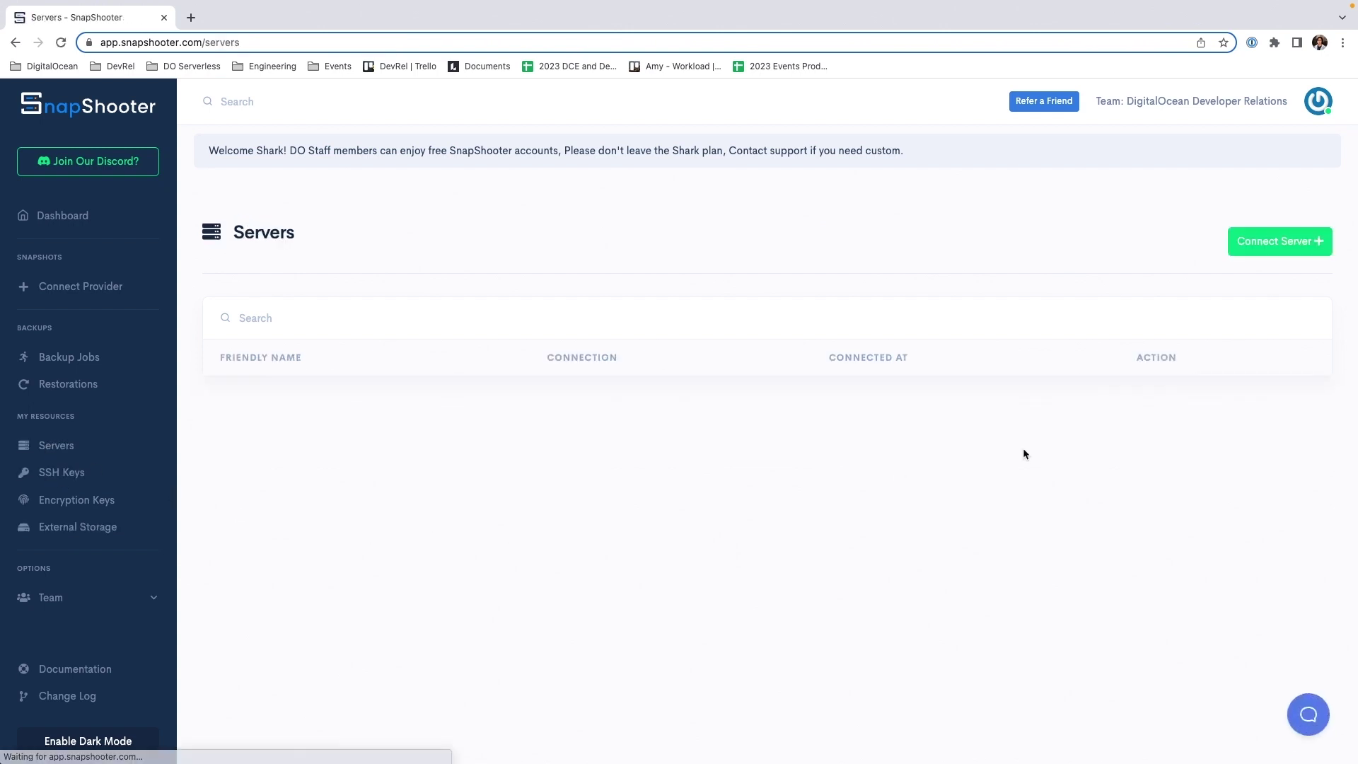
{"action": "left_click", "coordinate": [1276, 249]}
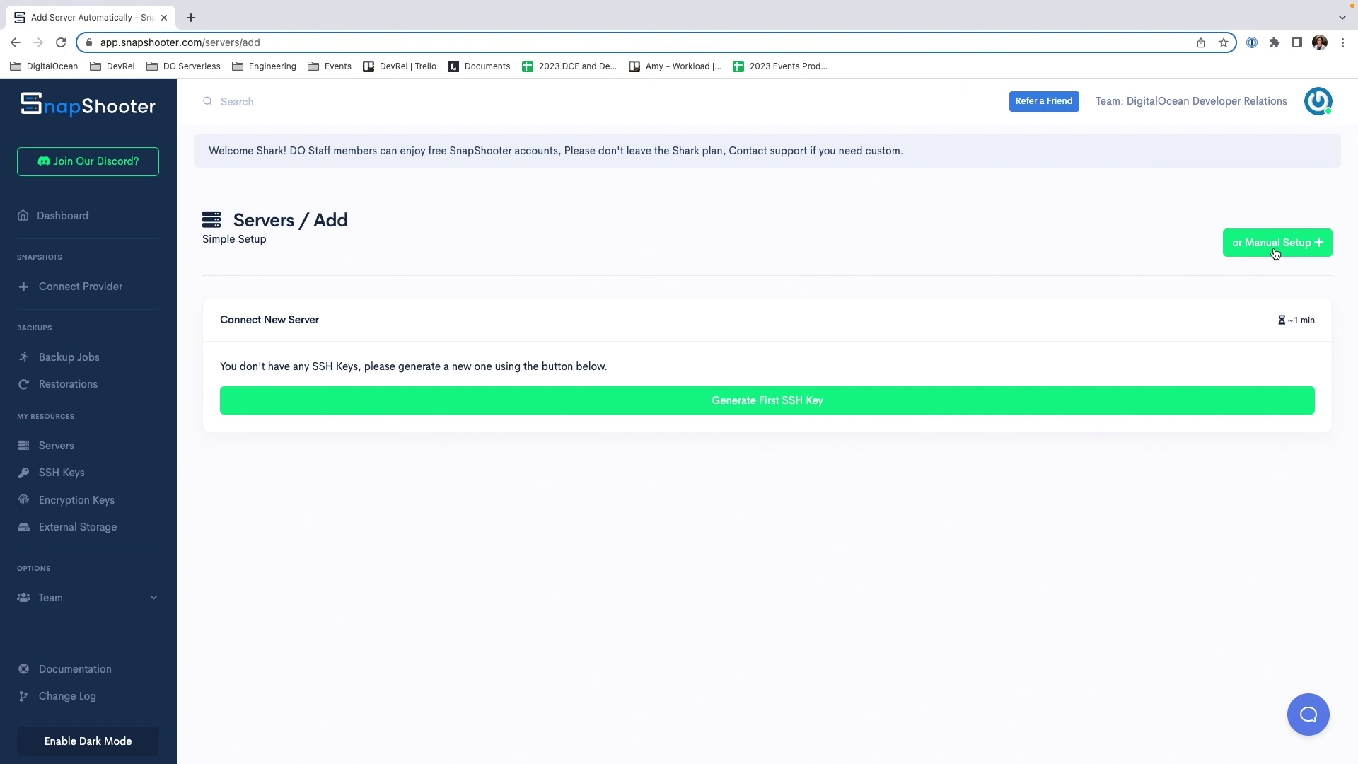
{"action": "triple_click", "coordinate": [397, 504]}
{"action": "key", "text": "super+c"}
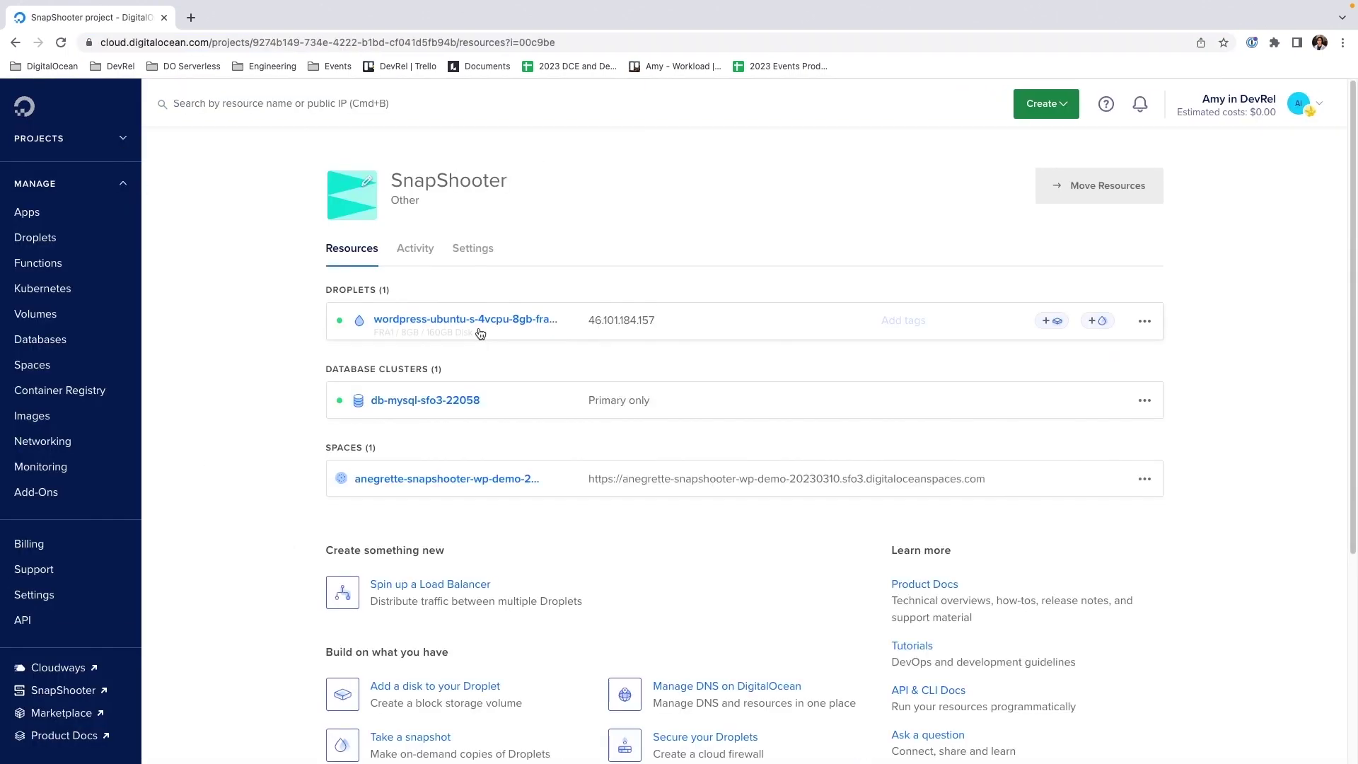
{"action": "left_click", "coordinate": [489, 319]}
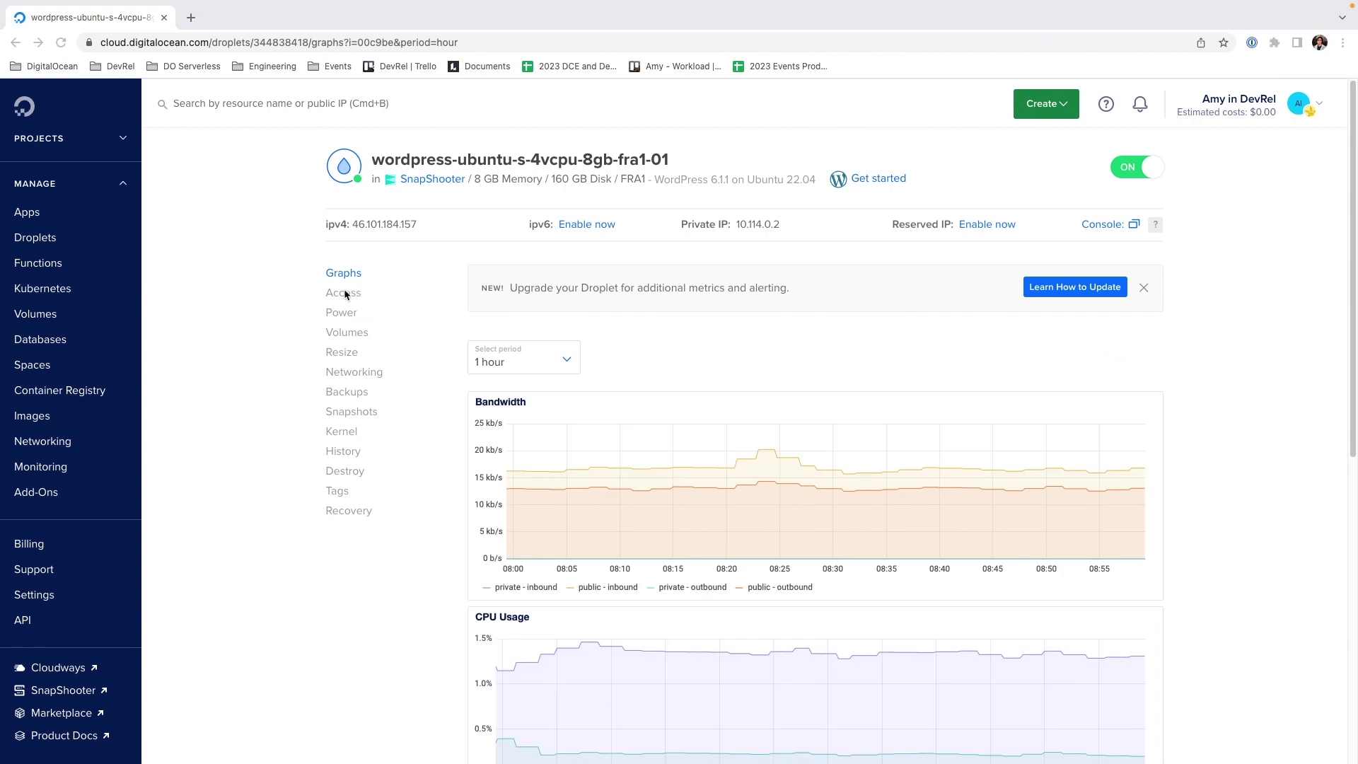
- Run the copied SnapShooter curl command in the WordPress droplet's root console, then close it
{"action": "left_click", "coordinate": [347, 293]}
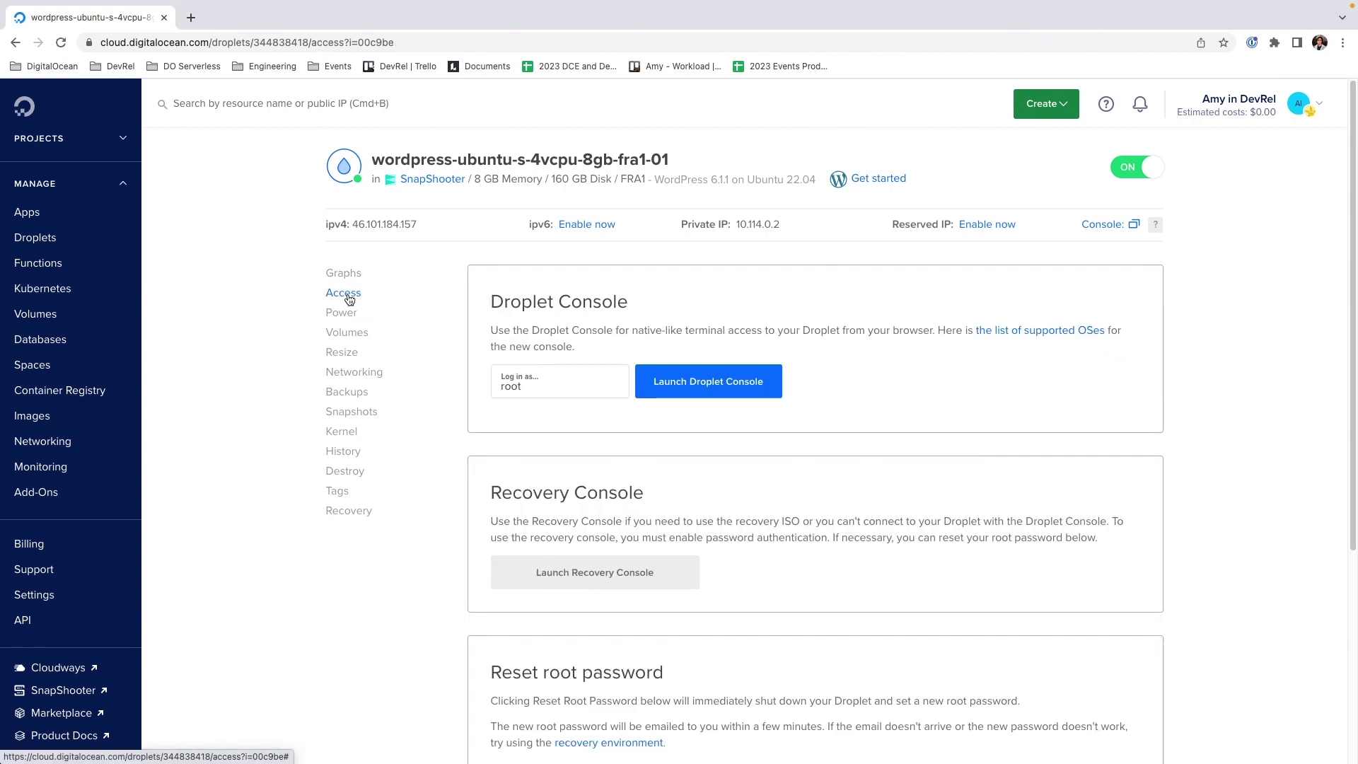
{"action": "left_click", "coordinate": [650, 378]}
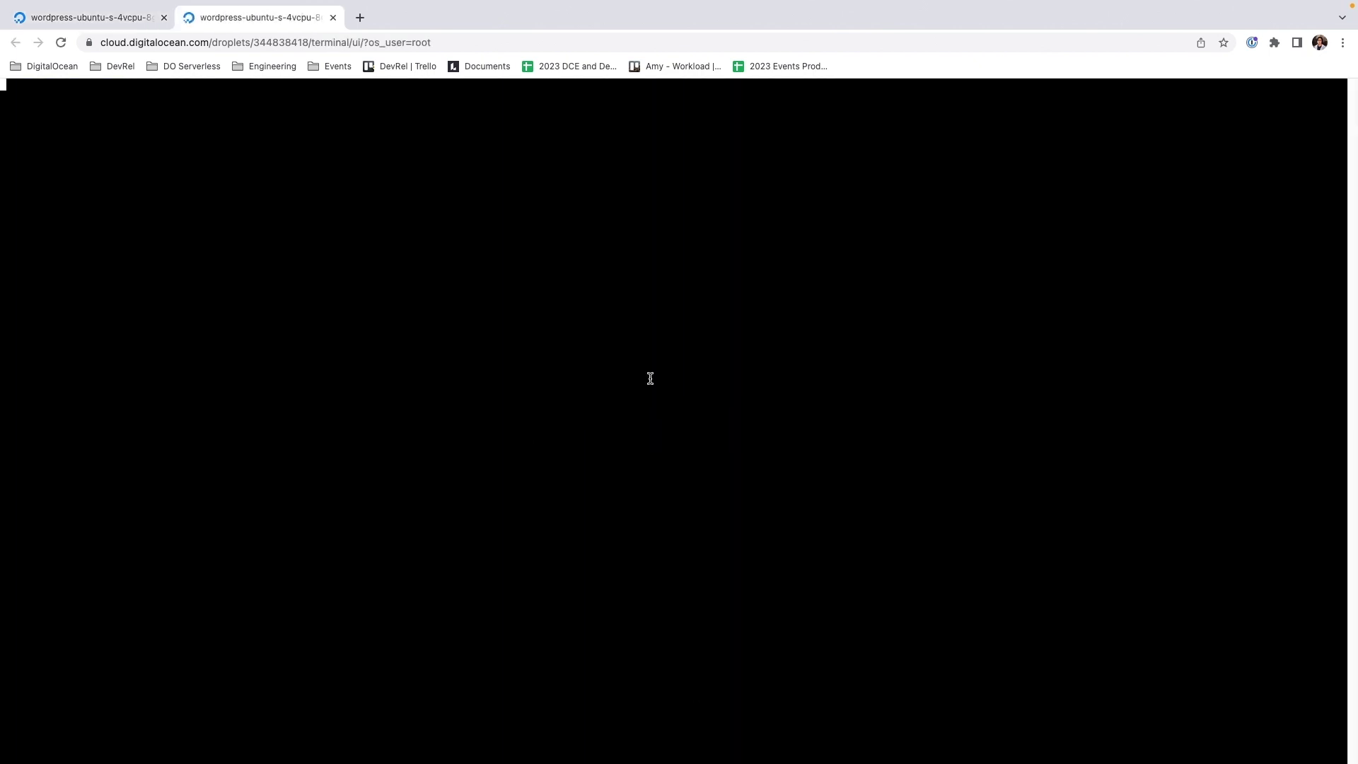
{"action": "key", "text": "super+v"}
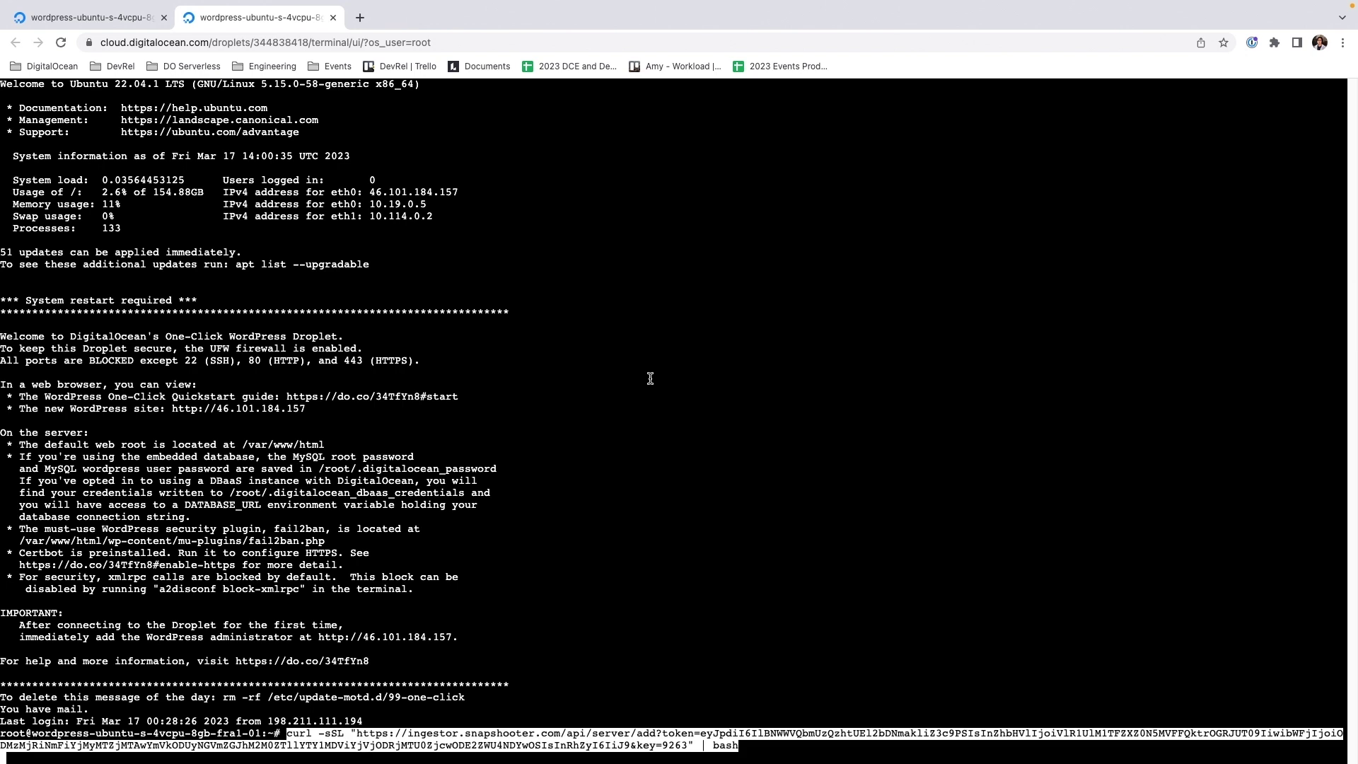
{"action": "key", "text": "Return"}
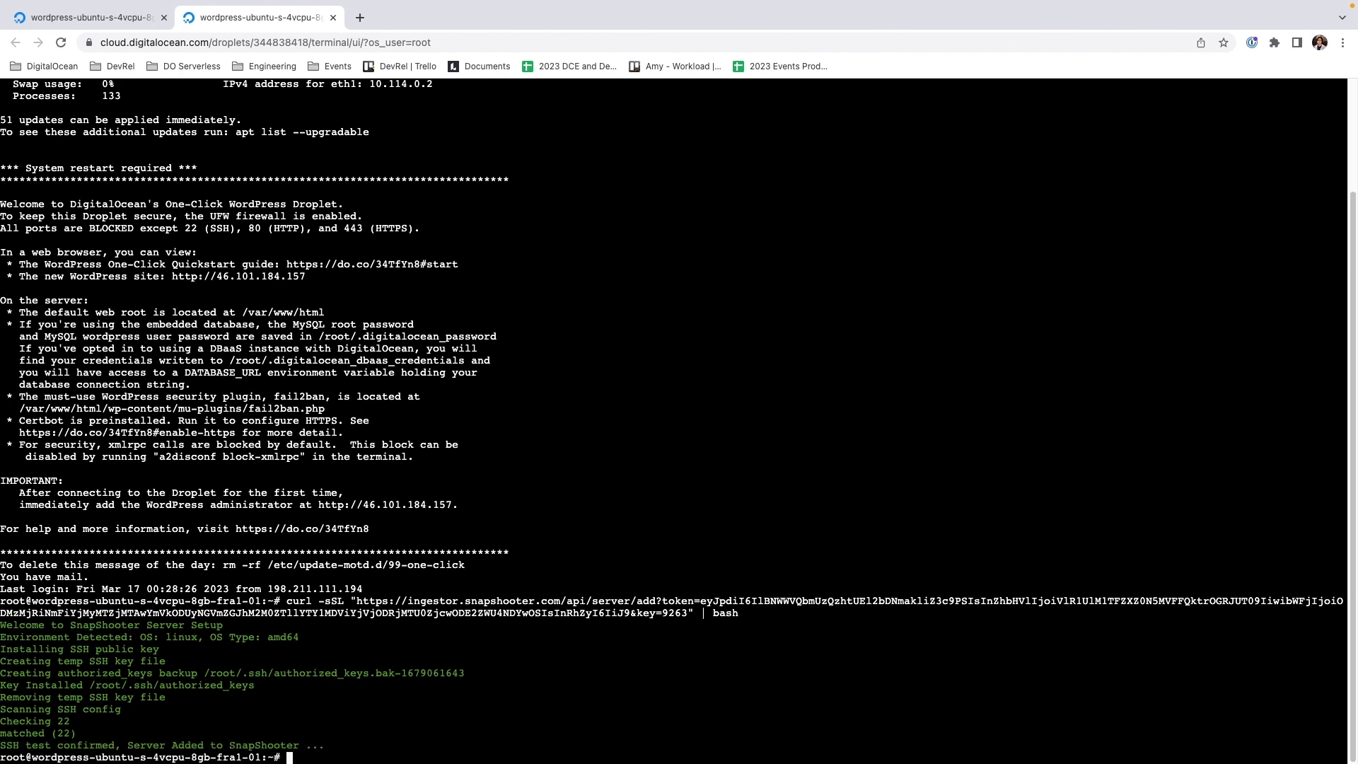
{"action": "key", "text": "super+w"}
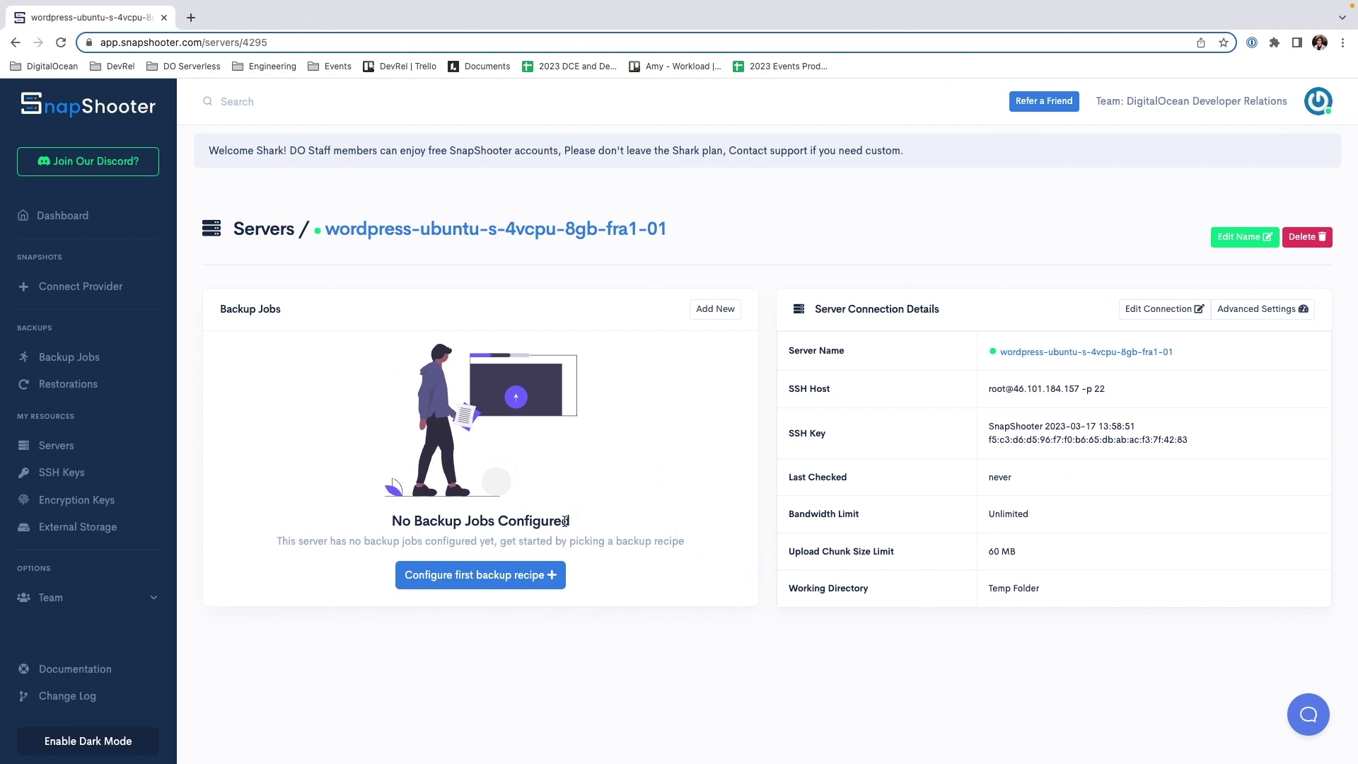
- Create a WordPress-recipe backup job named wordpress-demo on the checked droplet server
{"action": "left_click", "coordinate": [524, 581]}
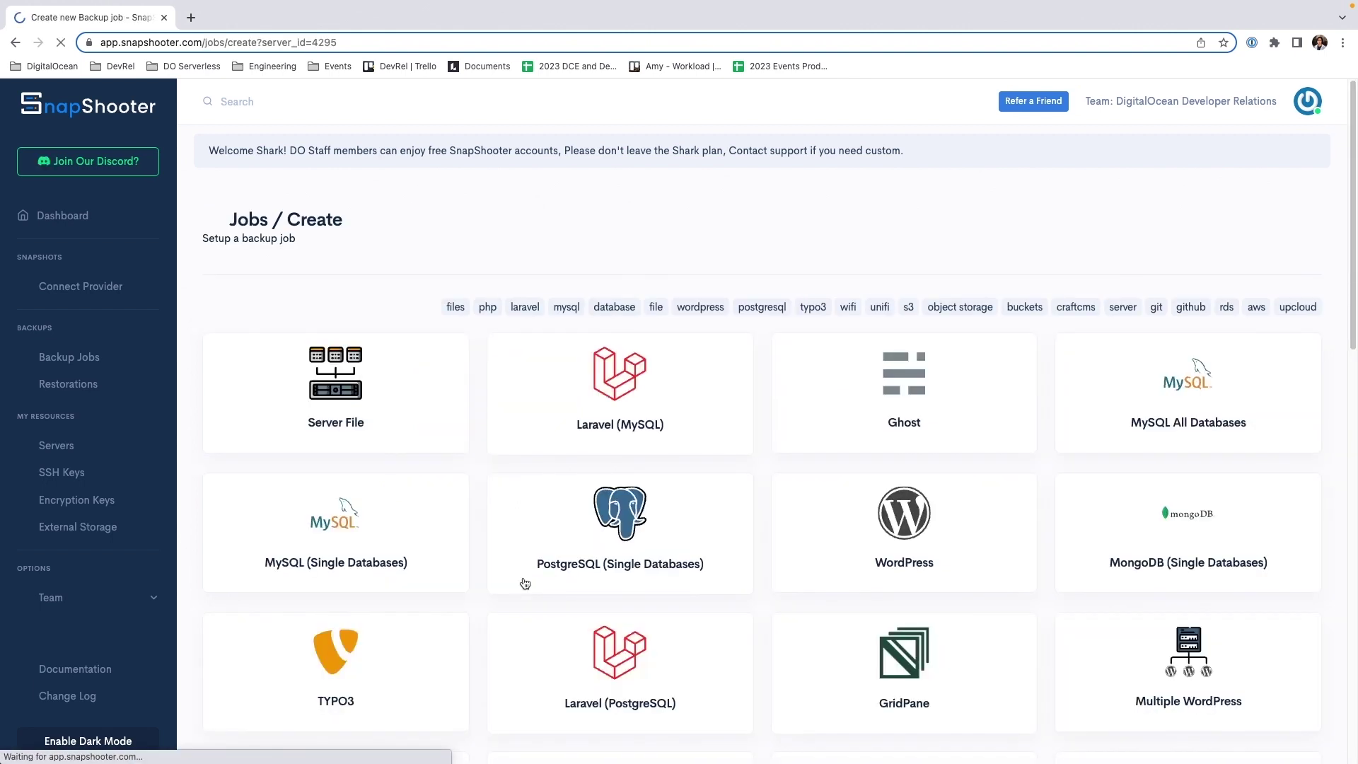
{"action": "left_click", "coordinate": [863, 529]}
{"action": "left_click", "coordinate": [833, 588]}
{"action": "type", "text": "wor"}
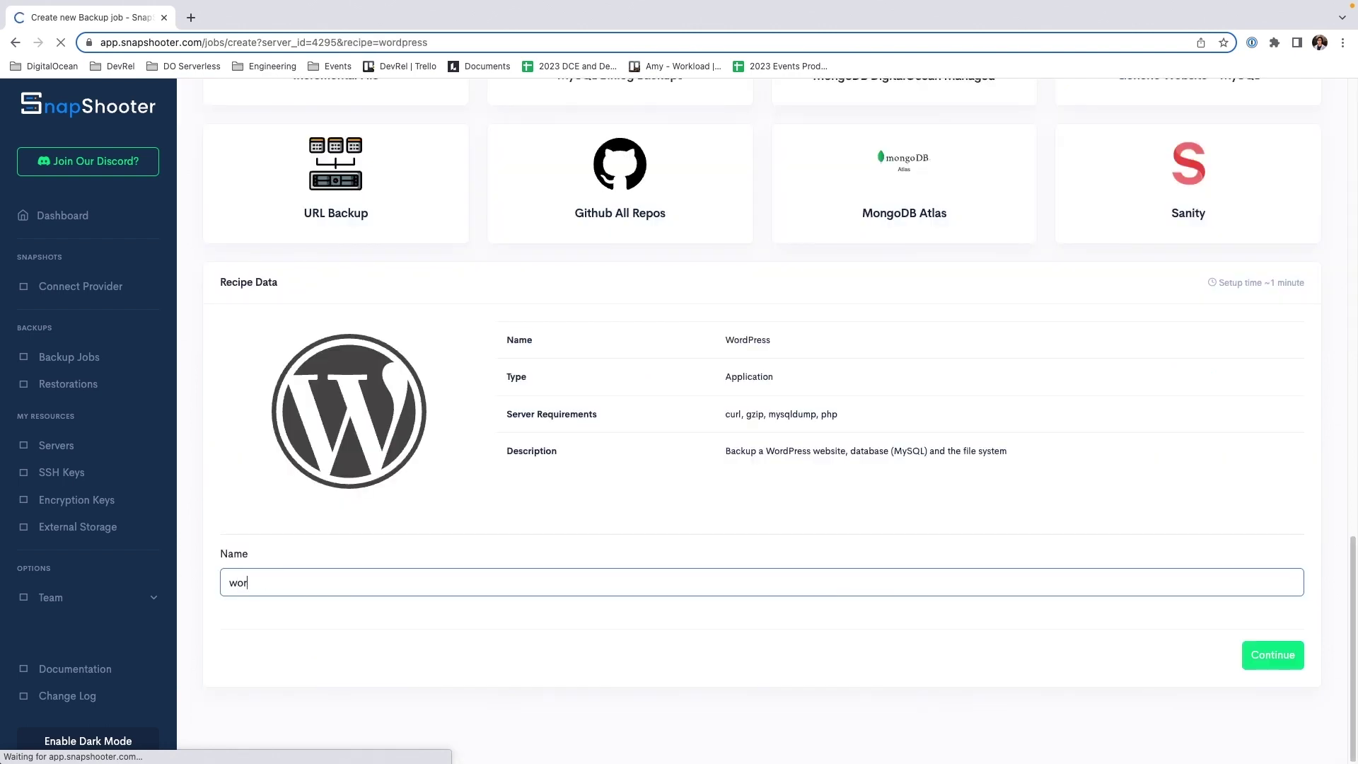
{"action": "type", "text": "dpress-demo"}
{"action": "left_click", "coordinate": [1278, 657]}
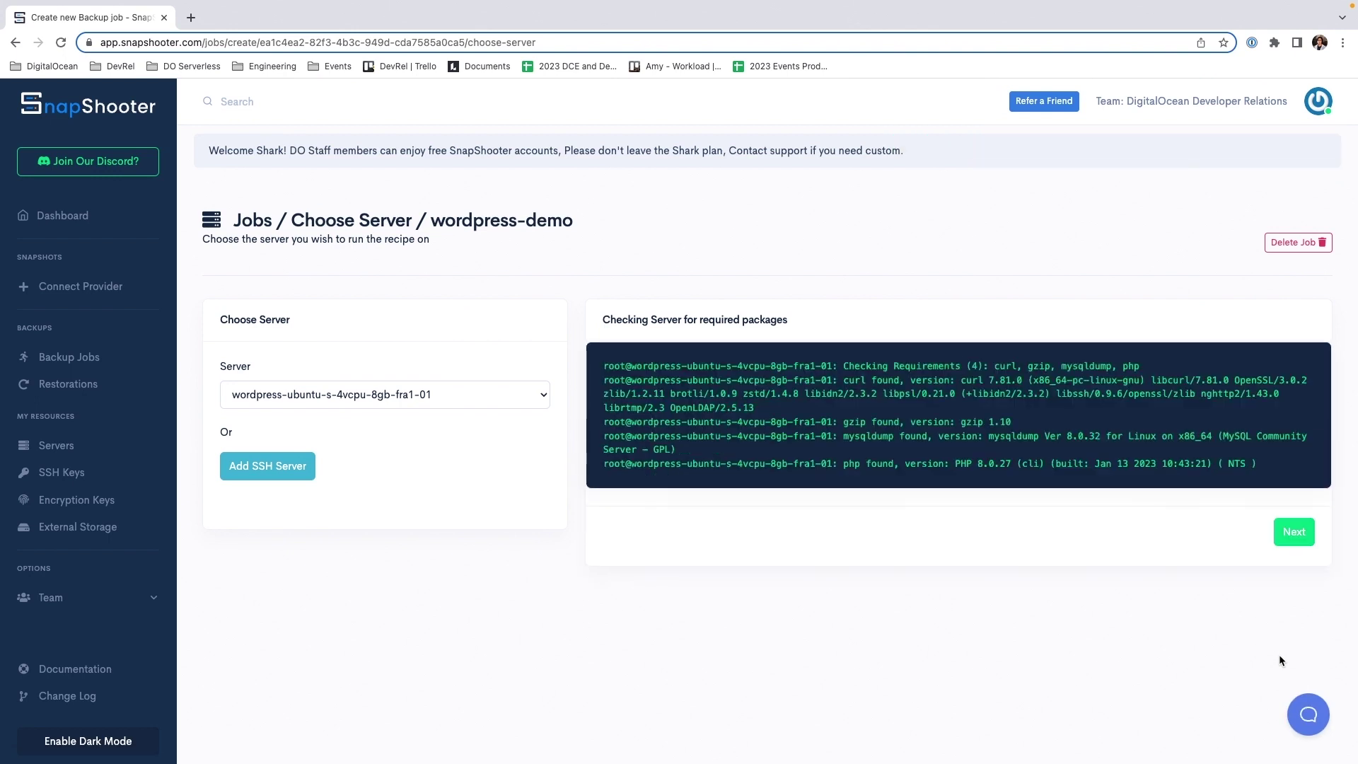
{"action": "left_click", "coordinate": [1299, 534]}
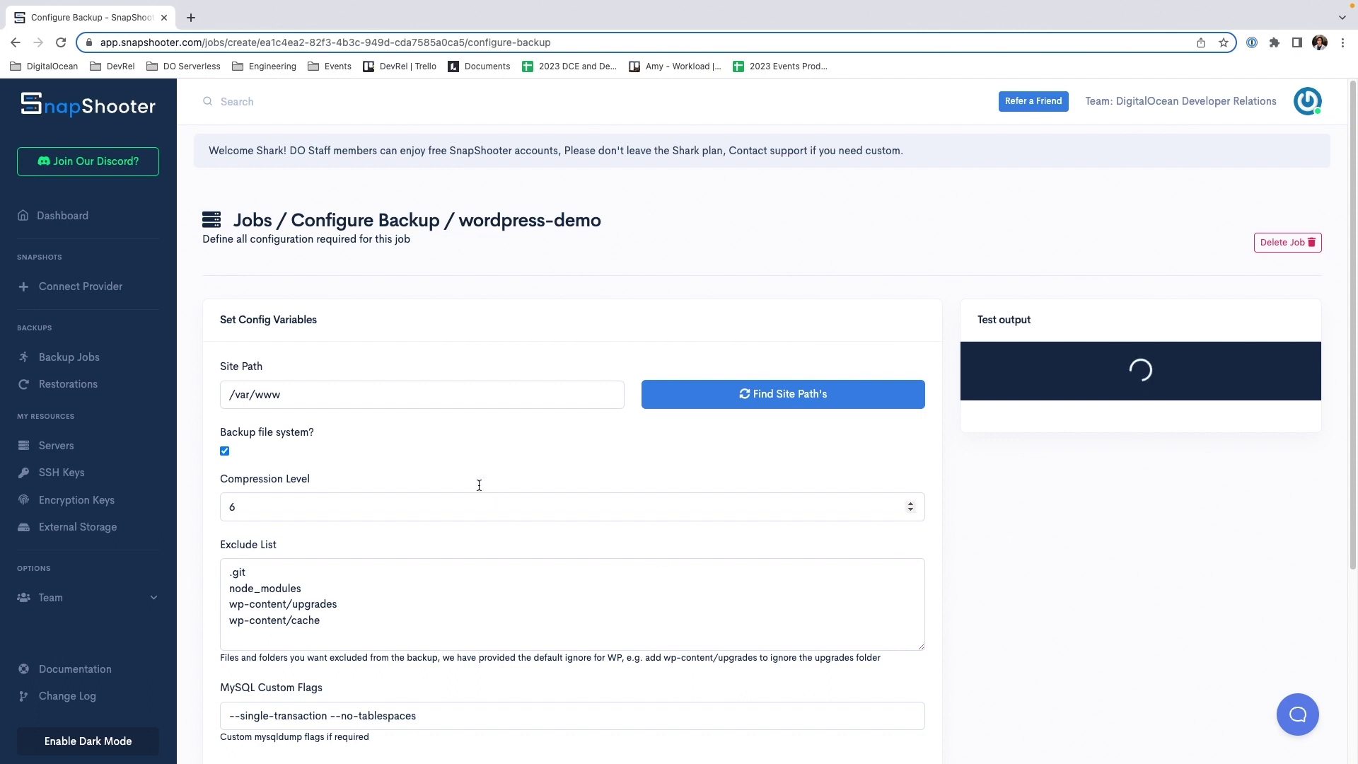
- Change the site path to /var/www/html and remove the --single-transaction MySQL flag
{"action": "left_click", "coordinate": [445, 396]}
{"action": "type", "text": "/html"}
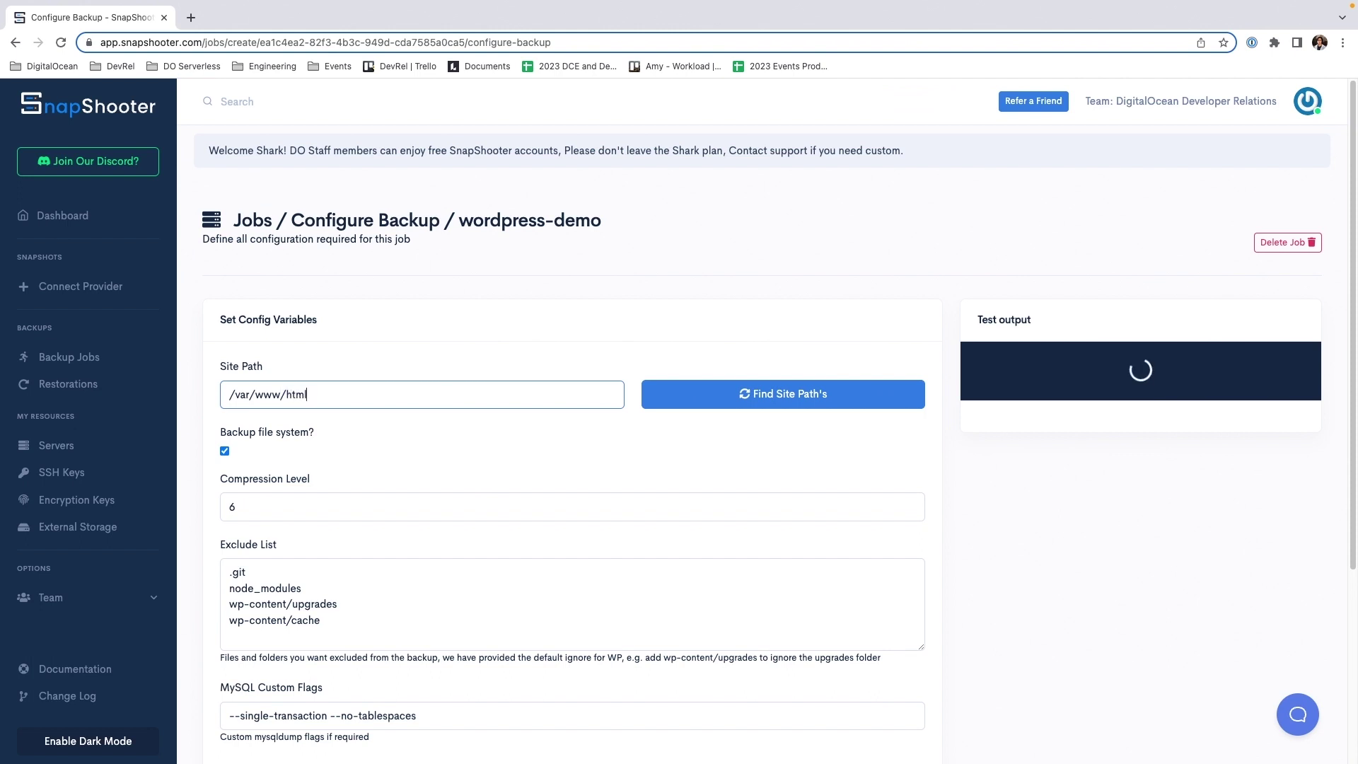
{"action": "scroll", "coordinate": [244, 385], "scroll_direction": "down", "scroll_amount": 1}
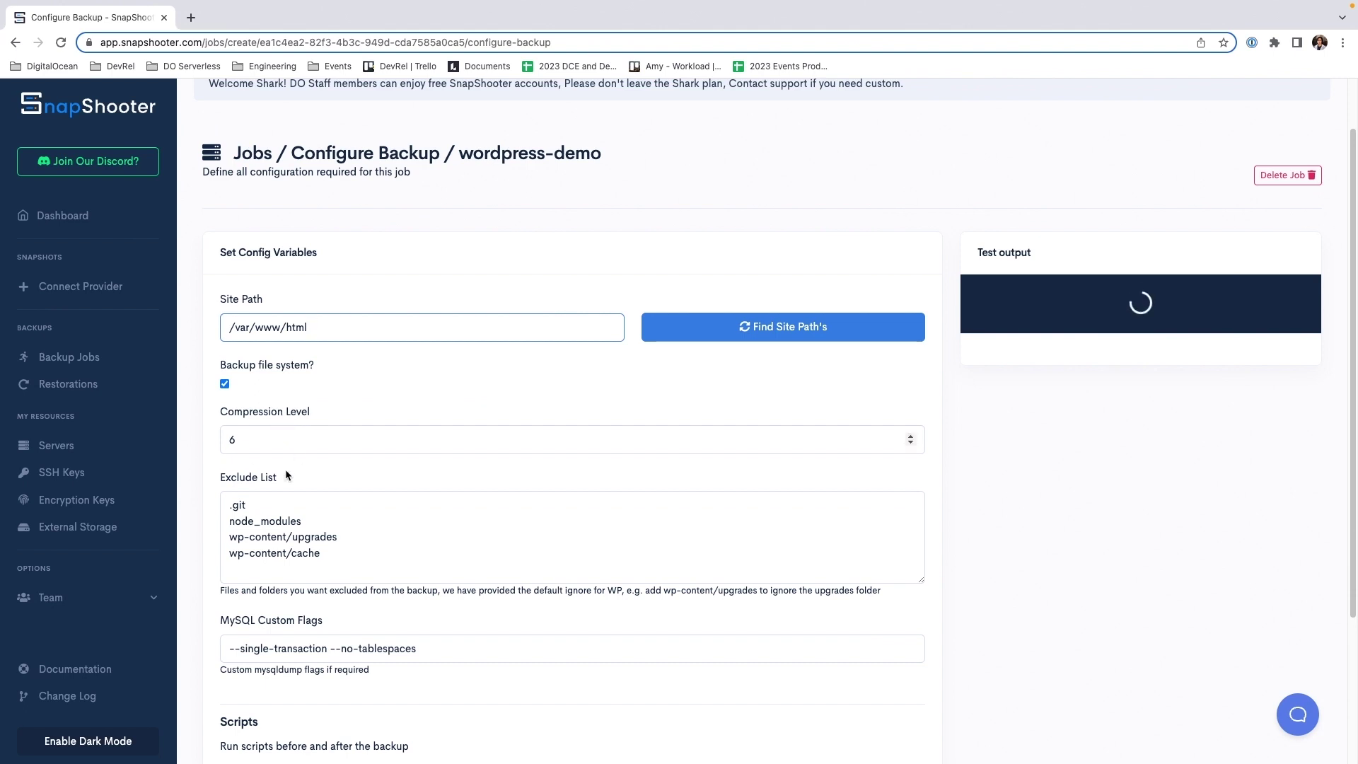
{"action": "scroll", "coordinate": [283, 479], "scroll_direction": "down", "scroll_amount": 2}
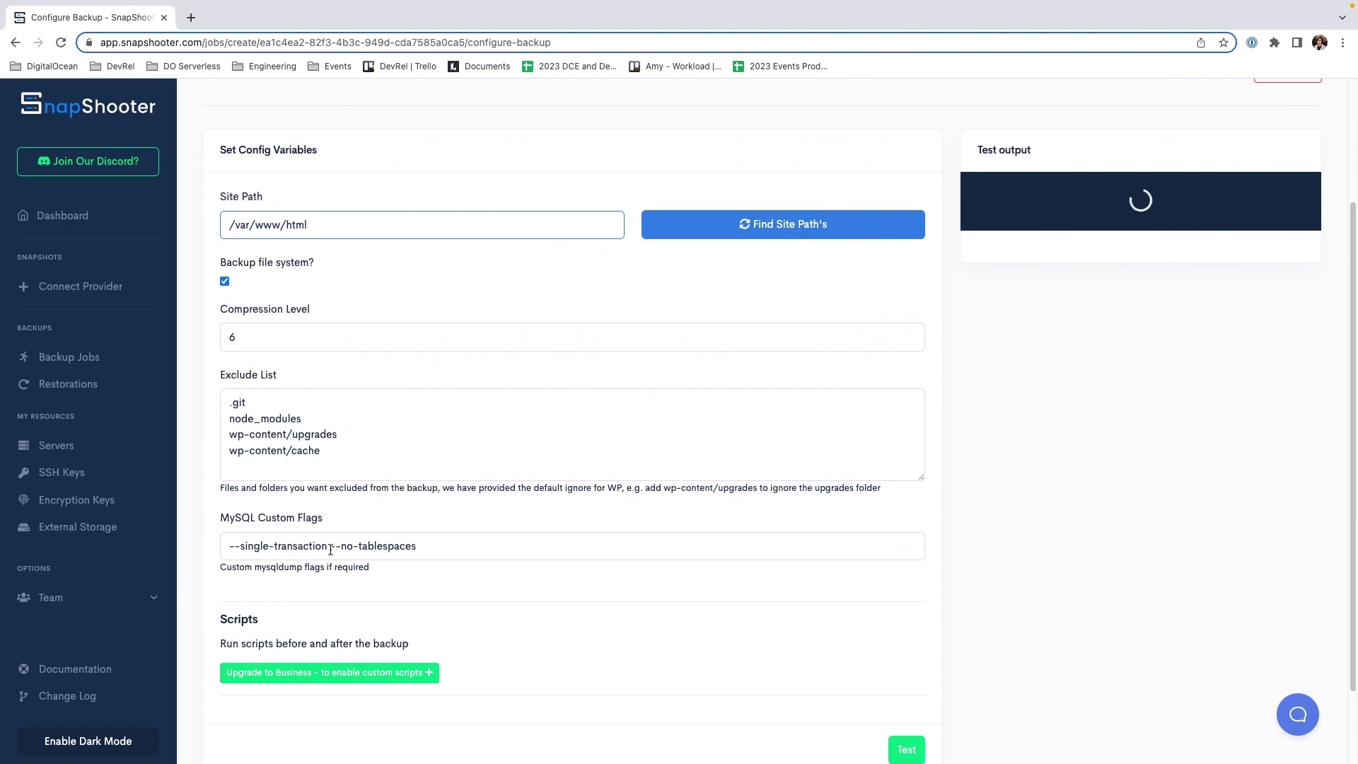
{"action": "left_click_drag", "start_coordinate": [329, 549], "coordinate": [227, 549]}
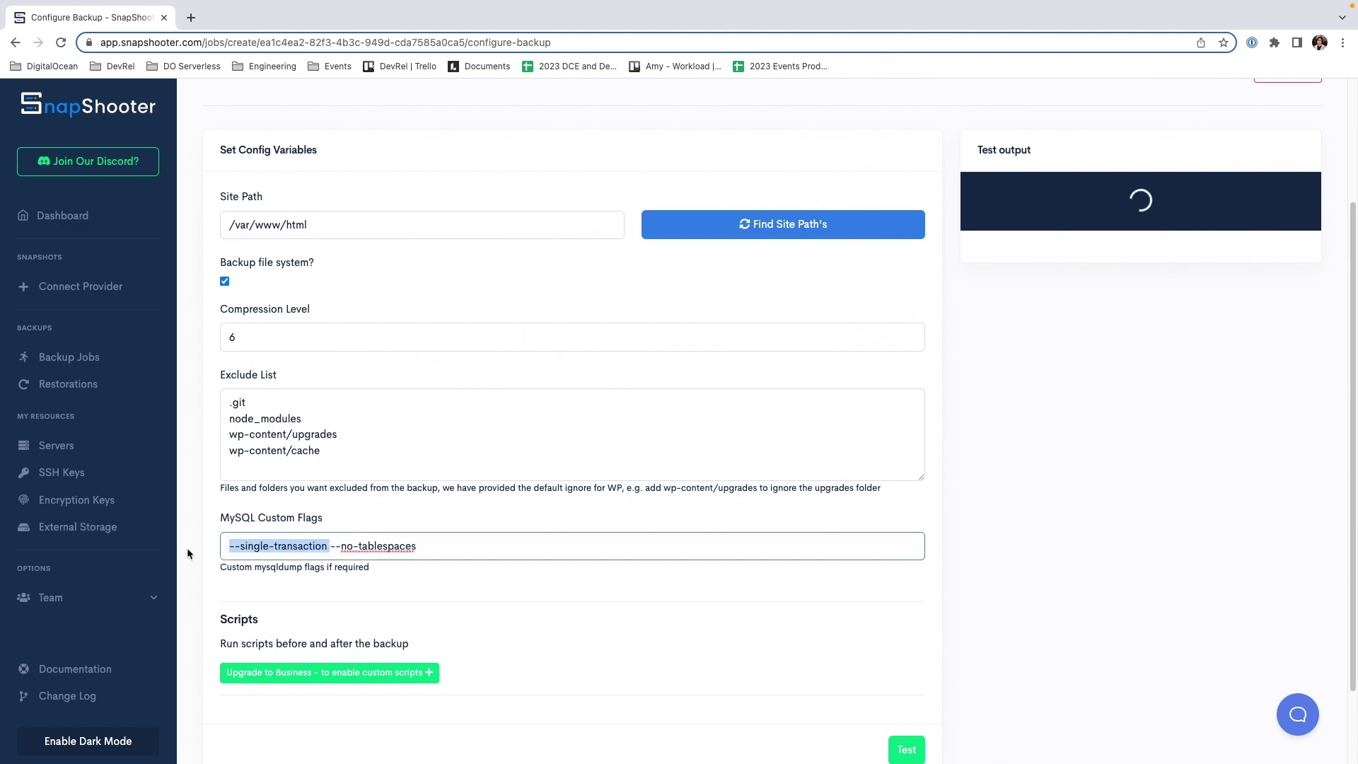
{"action": "key", "text": "BackSpace"}
- Test the wordpress-demo backup configuration and save it
{"action": "scroll", "coordinate": [813, 536], "scroll_direction": "down", "scroll_amount": 2}
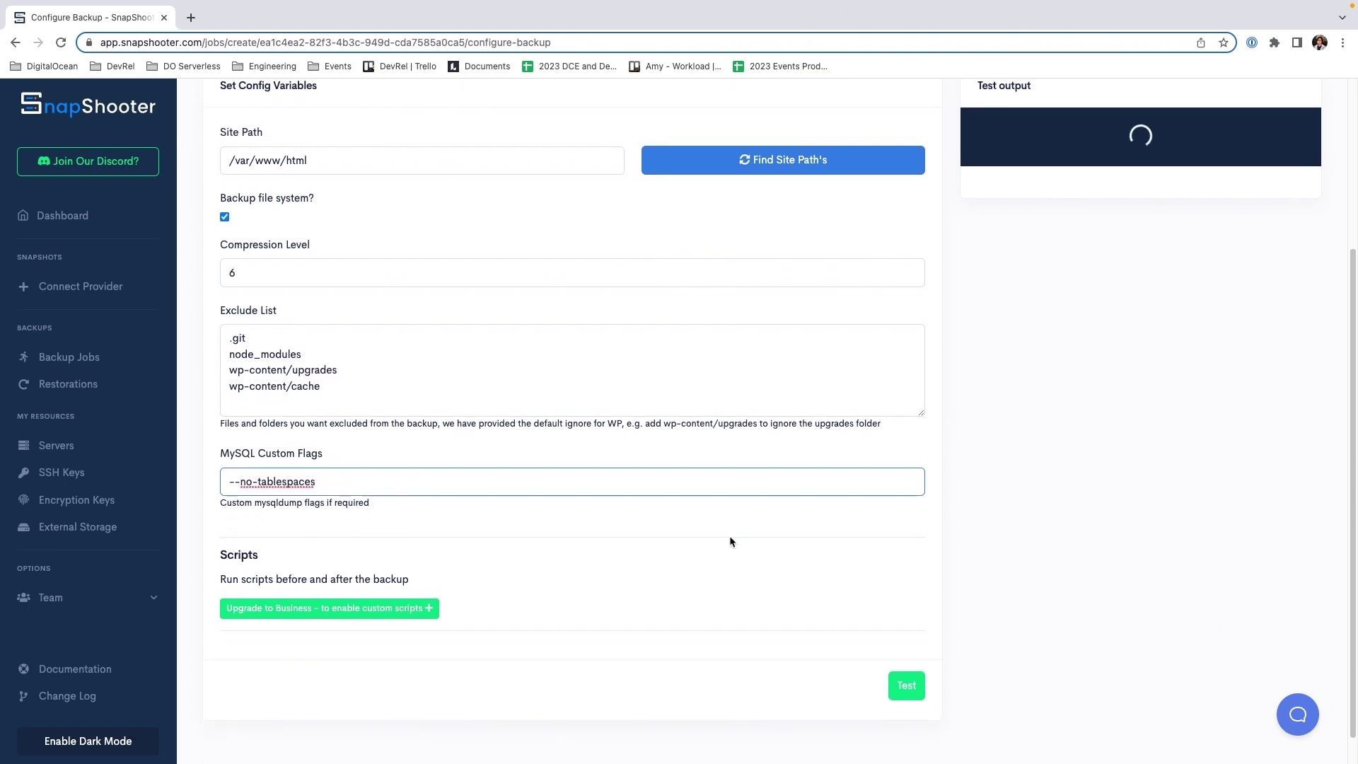
{"action": "left_click", "coordinate": [908, 686]}
{"action": "scroll", "coordinate": [907, 683], "scroll_direction": "up", "scroll_amount": 2}
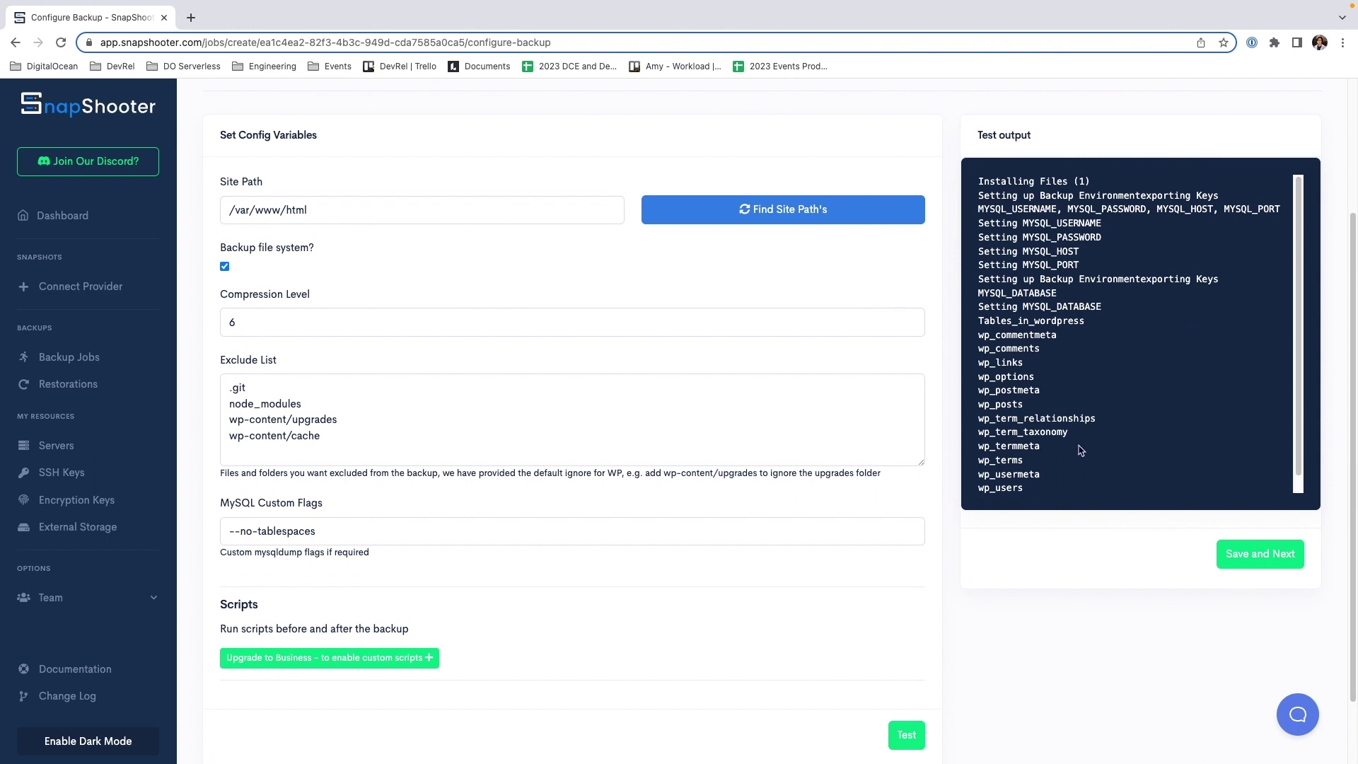
{"action": "left_click", "coordinate": [1282, 565]}
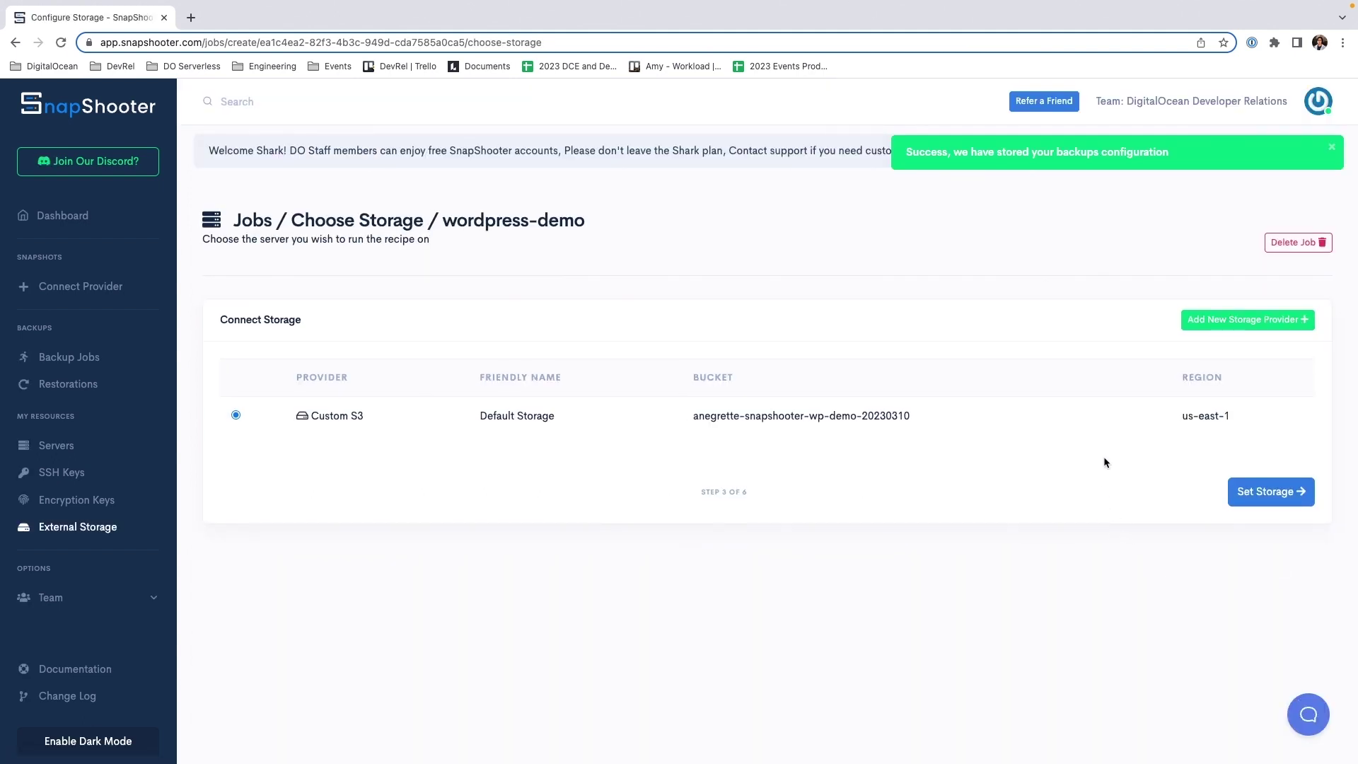
- Use Default Storage and schedule daily backups at 00:00 UTC, keeping 1 daily backup
{"action": "left_click", "coordinate": [1256, 496]}
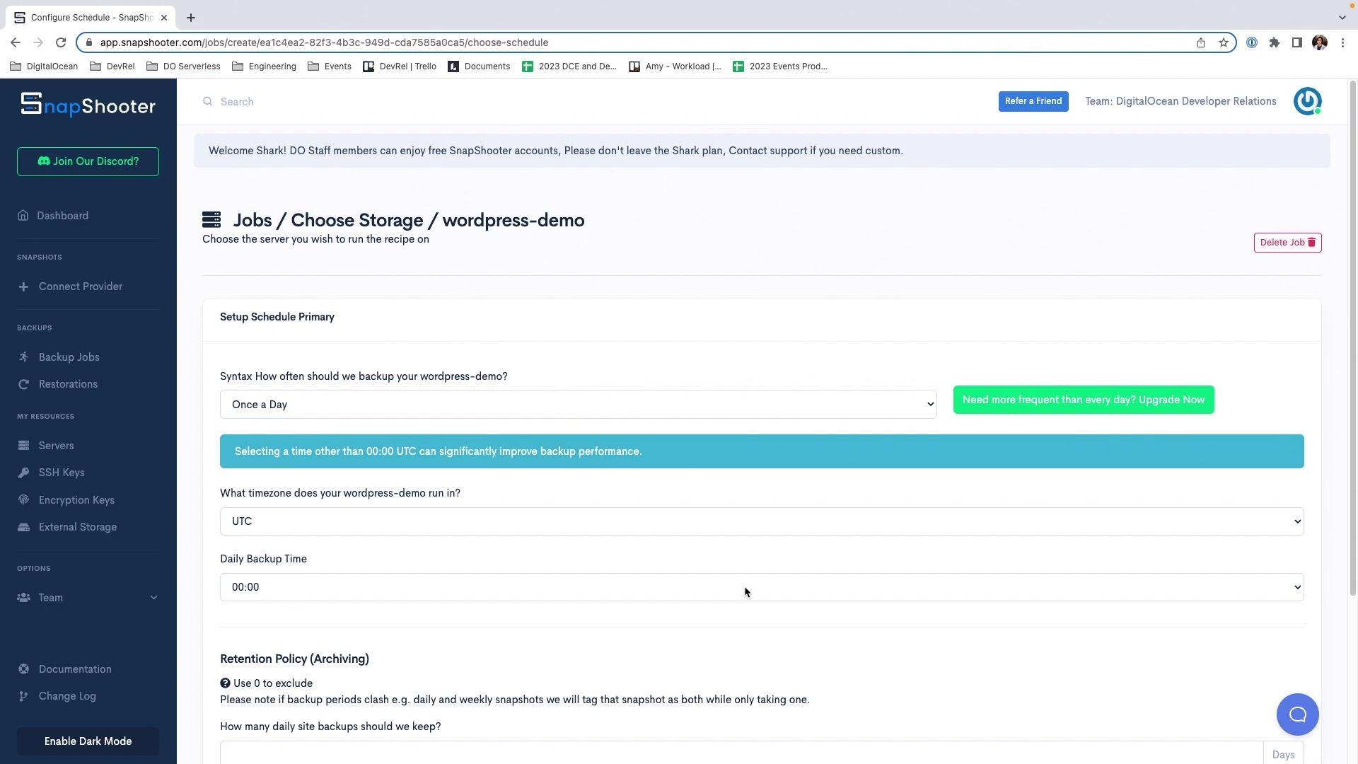
{"action": "scroll", "coordinate": [745, 591], "scroll_direction": "down", "scroll_amount": 5}
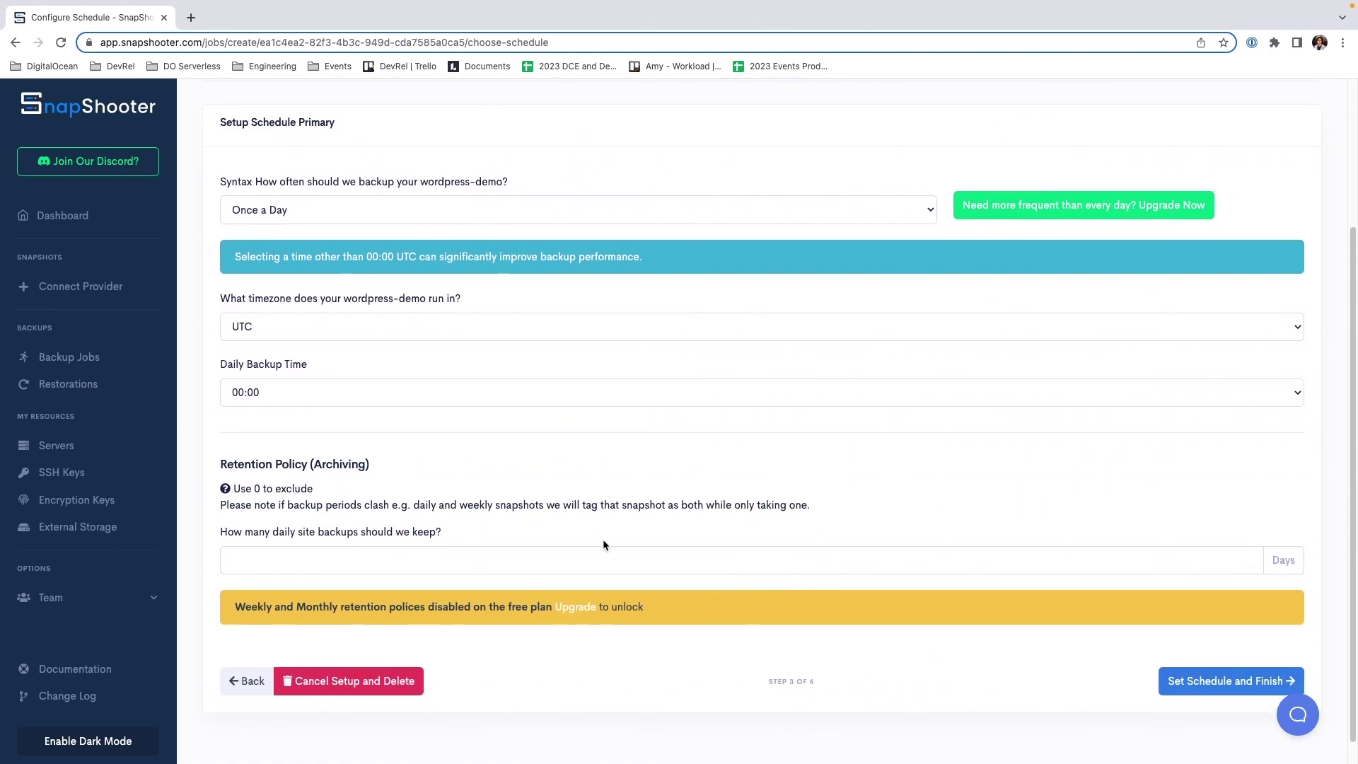
{"action": "left_click", "coordinate": [527, 562]}
{"action": "type", "text": "1"}
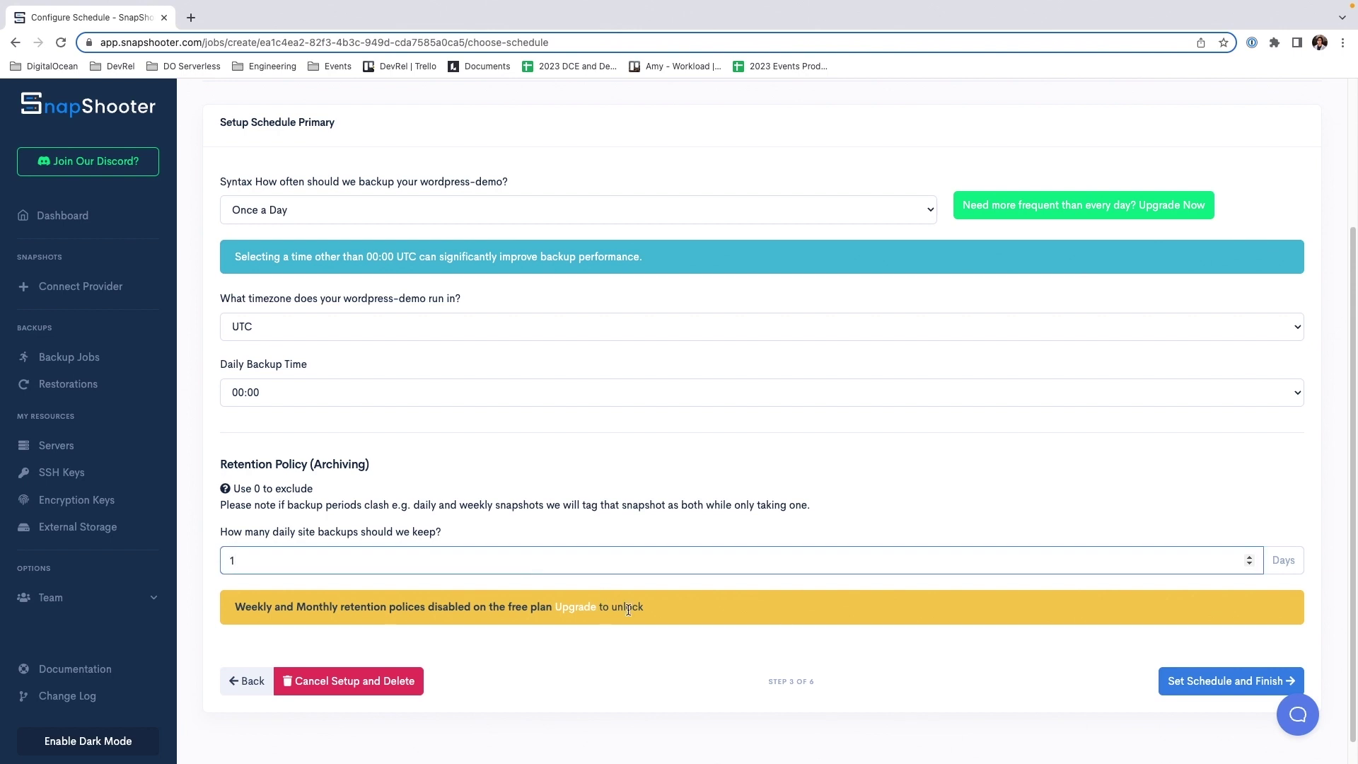
{"action": "left_click", "coordinate": [1191, 682]}
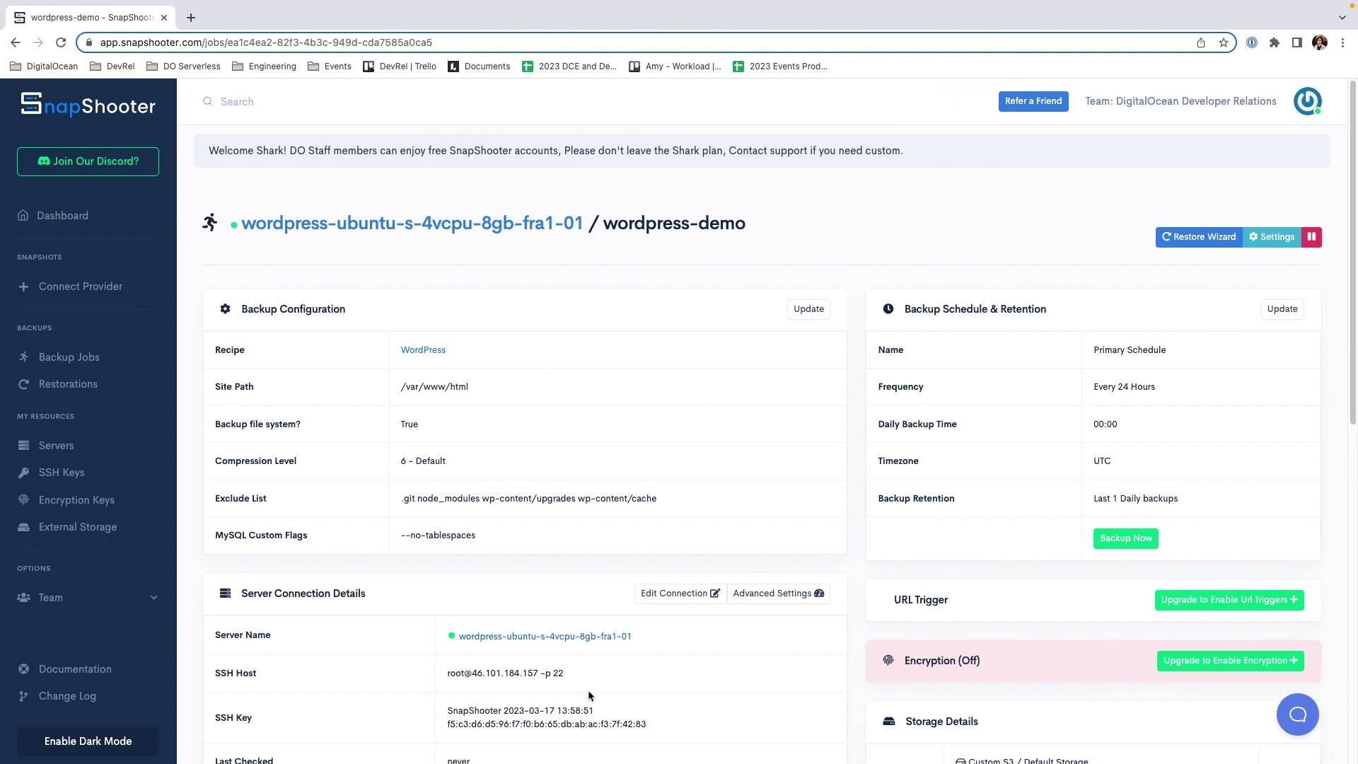
- Run a wordpress-demo backup immediately, follow its log to Success, then return to Backup Jobs
{"action": "scroll", "coordinate": [677, 610], "scroll_direction": "down", "scroll_amount": 5}
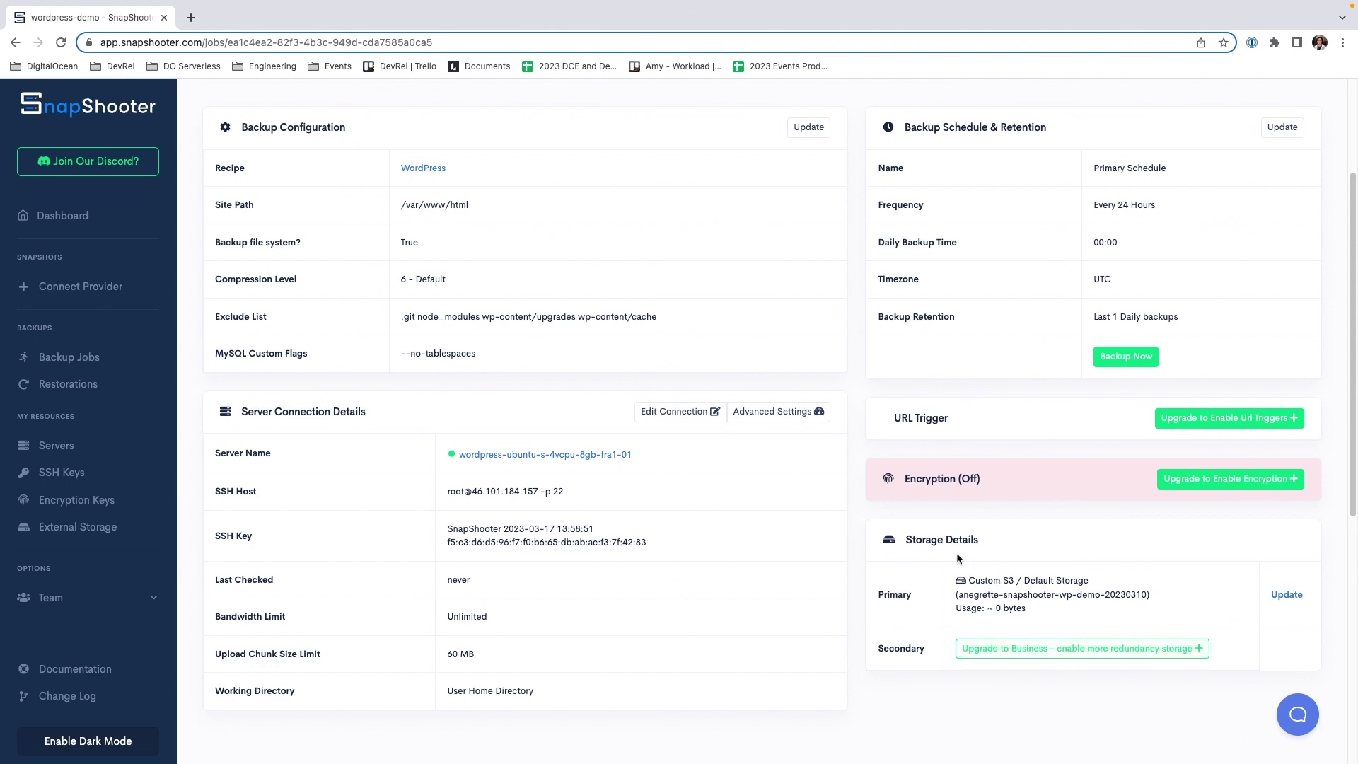
{"action": "scroll", "coordinate": [938, 550], "scroll_direction": "up", "scroll_amount": 3}
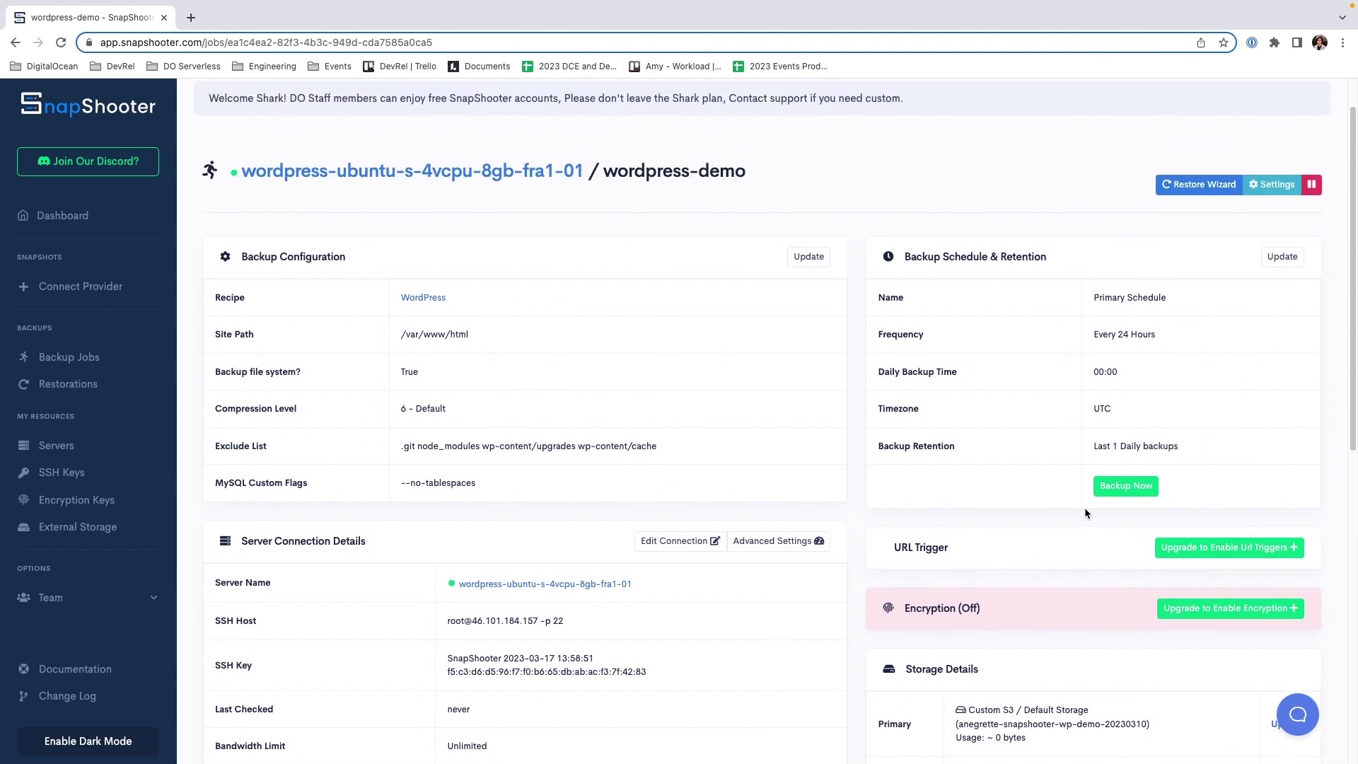
{"action": "left_click", "coordinate": [1120, 488]}
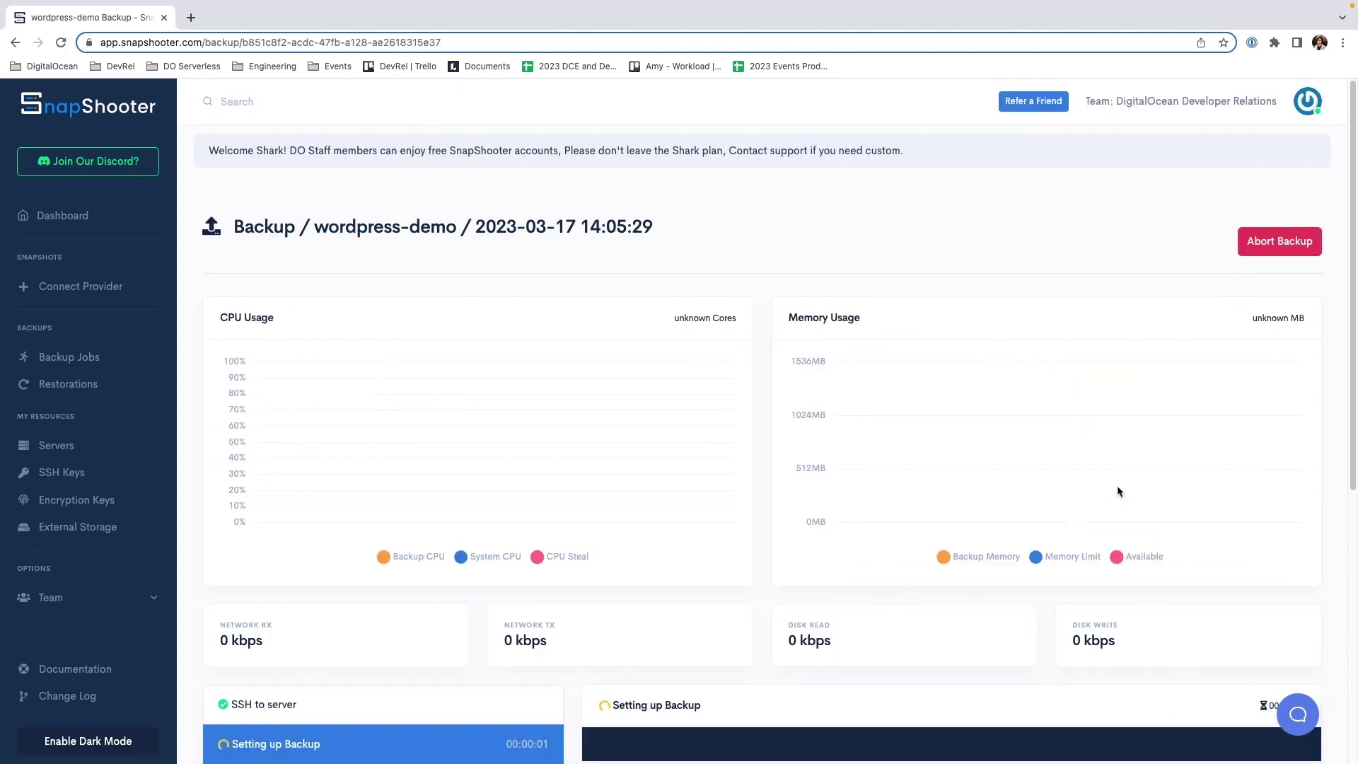
{"action": "scroll", "coordinate": [1118, 488], "scroll_direction": "down", "scroll_amount": 3}
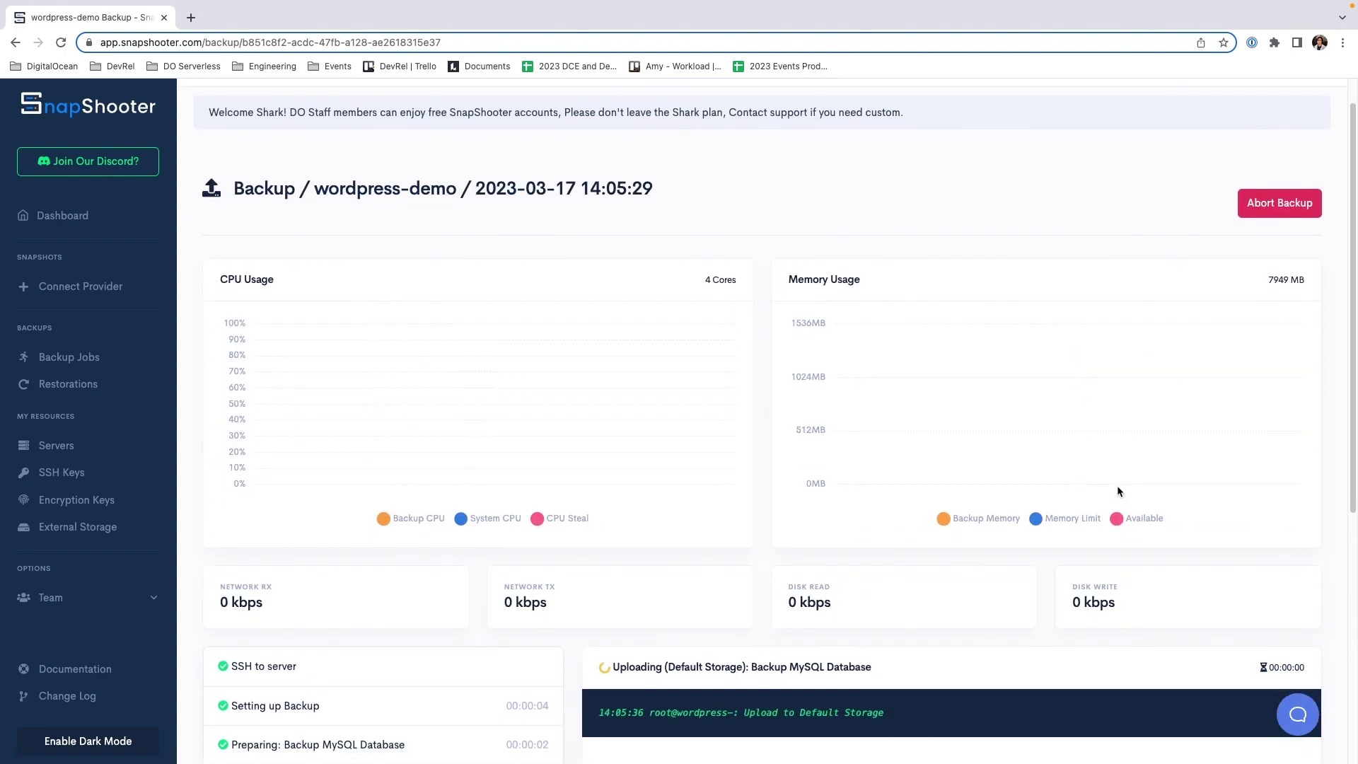
{"action": "scroll", "coordinate": [1117, 488], "scroll_direction": "down", "scroll_amount": 3}
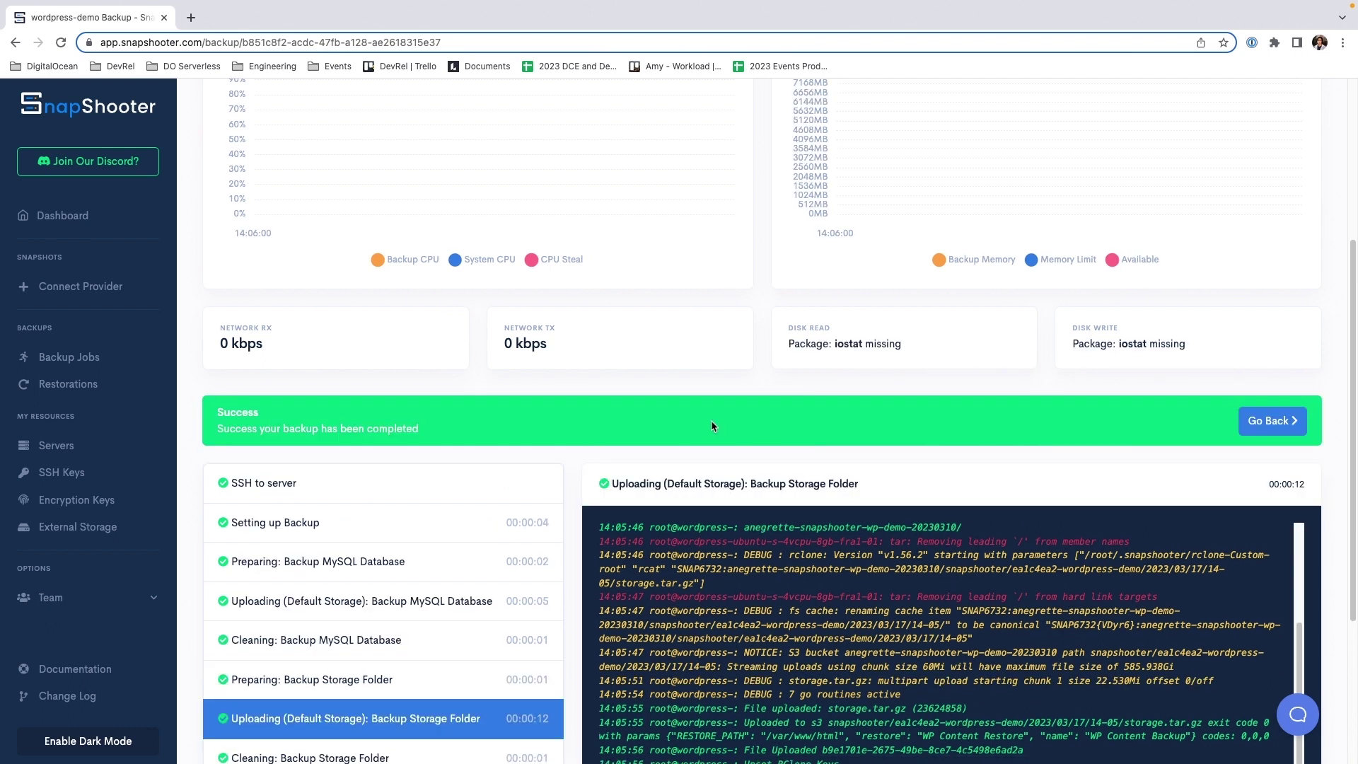
{"action": "scroll", "coordinate": [711, 421], "scroll_direction": "down", "scroll_amount": 2}
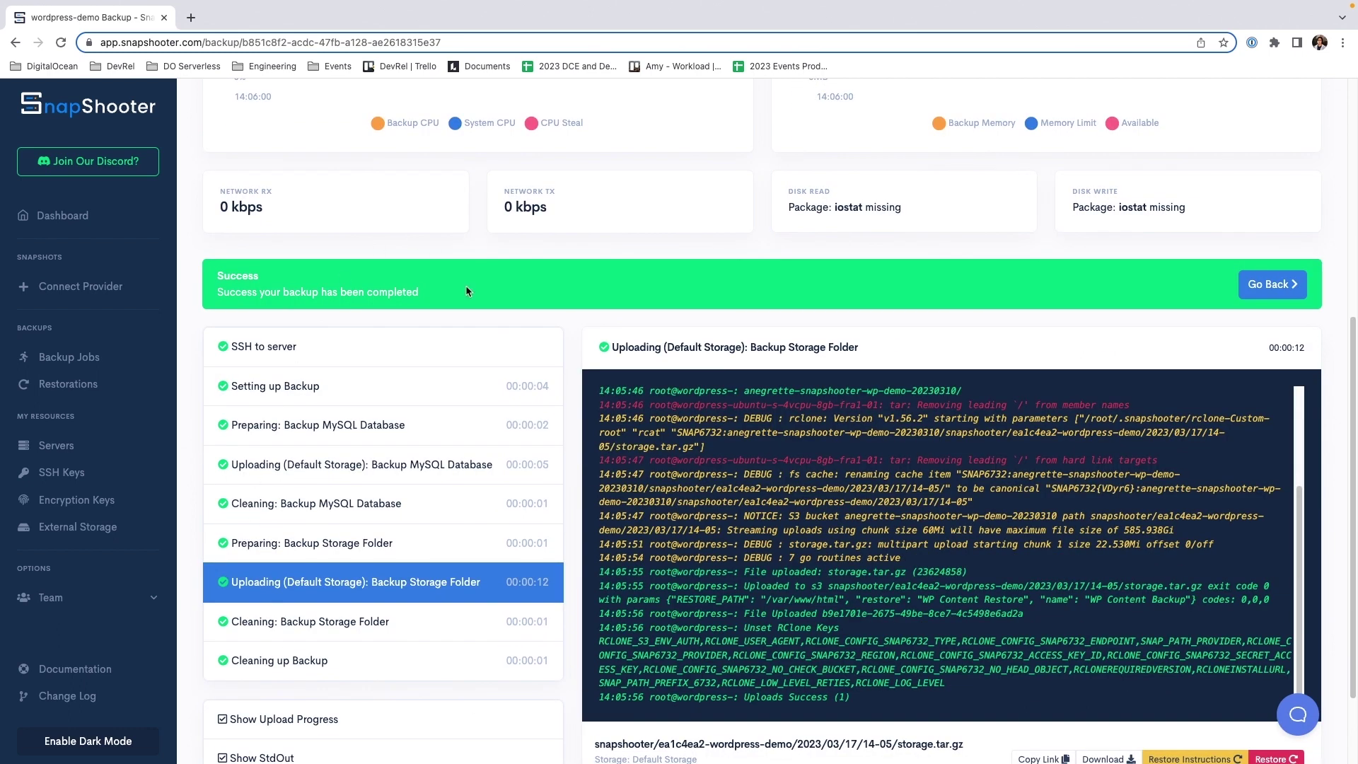
{"action": "scroll", "coordinate": [427, 678], "scroll_direction": "down", "scroll_amount": 2}
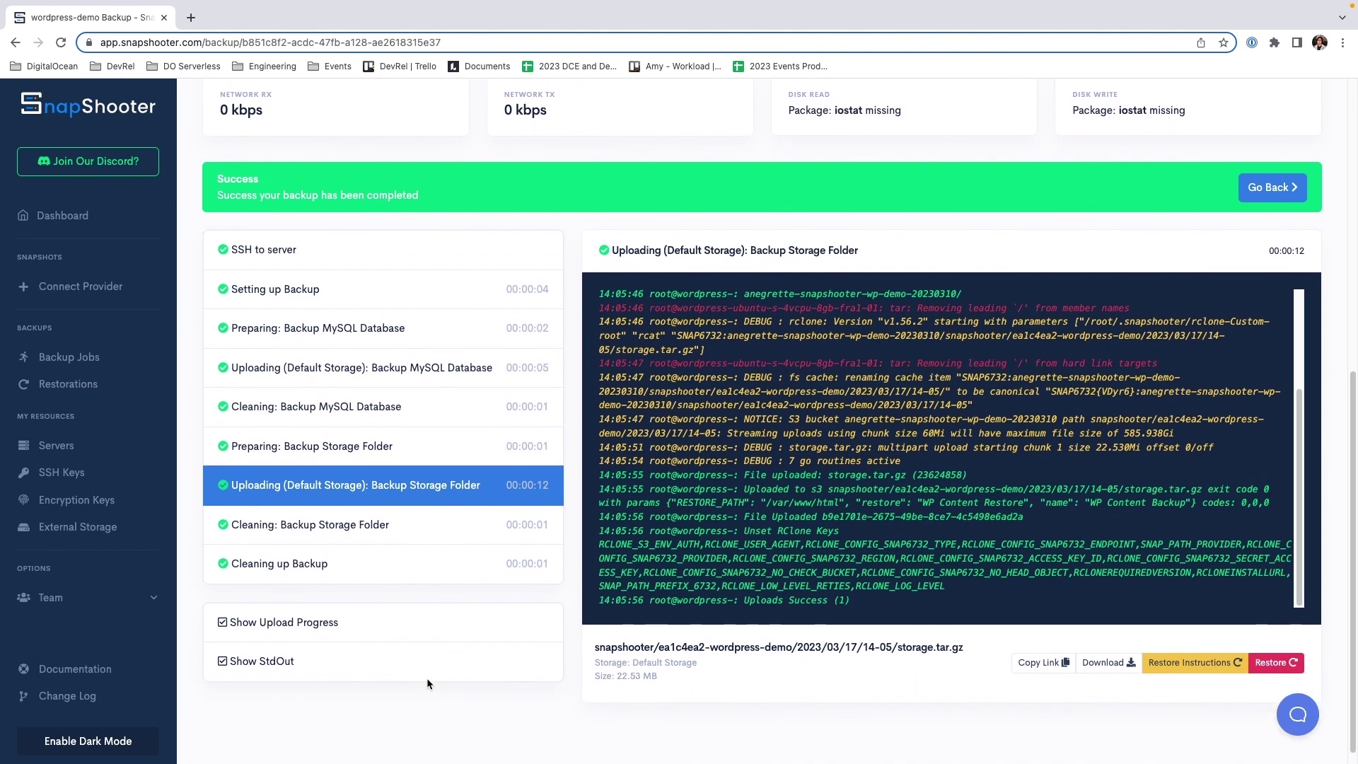
{"action": "left_click", "coordinate": [68, 364]}
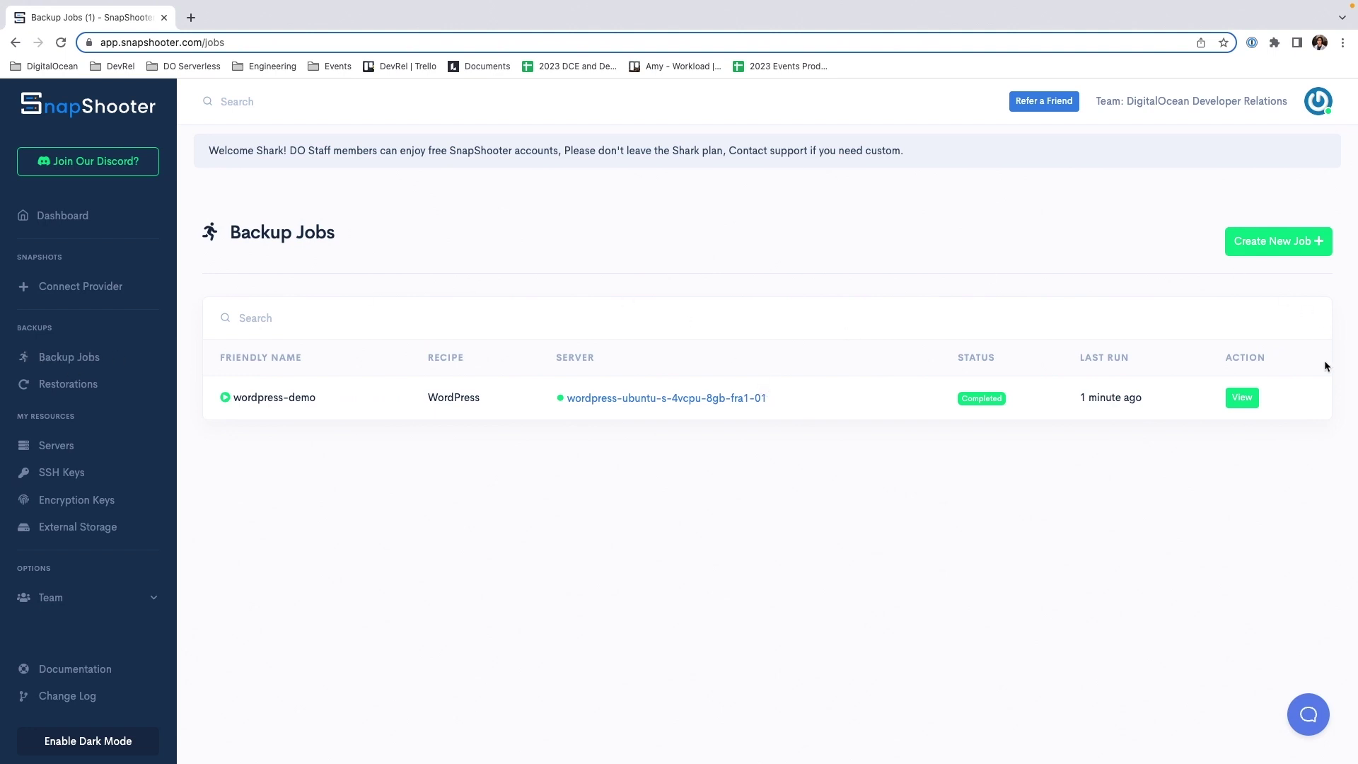
- View the wordpress-demo job's 22.54 MB completed backup, then switch to the droplet console window
{"action": "left_click", "coordinate": [1242, 398]}
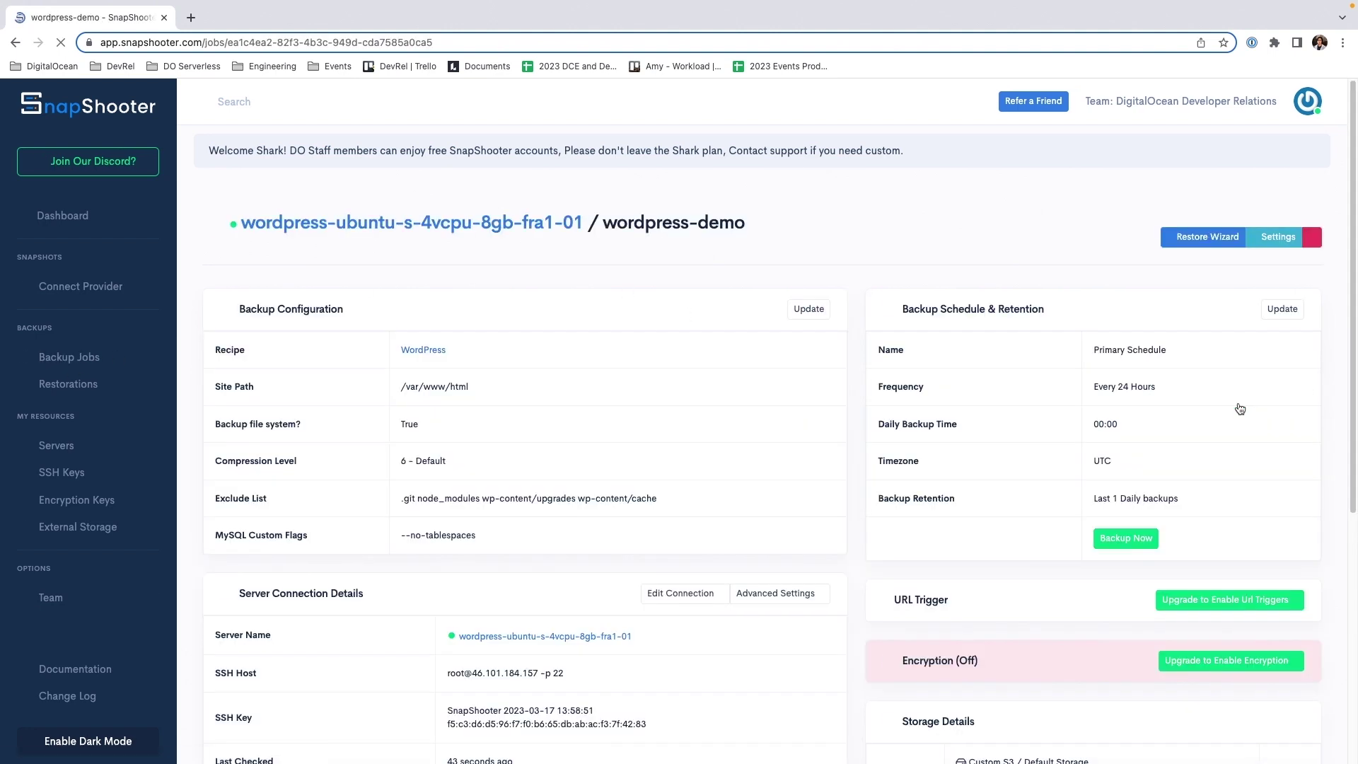
{"action": "scroll", "coordinate": [1240, 409], "scroll_direction": "down", "scroll_amount": 5}
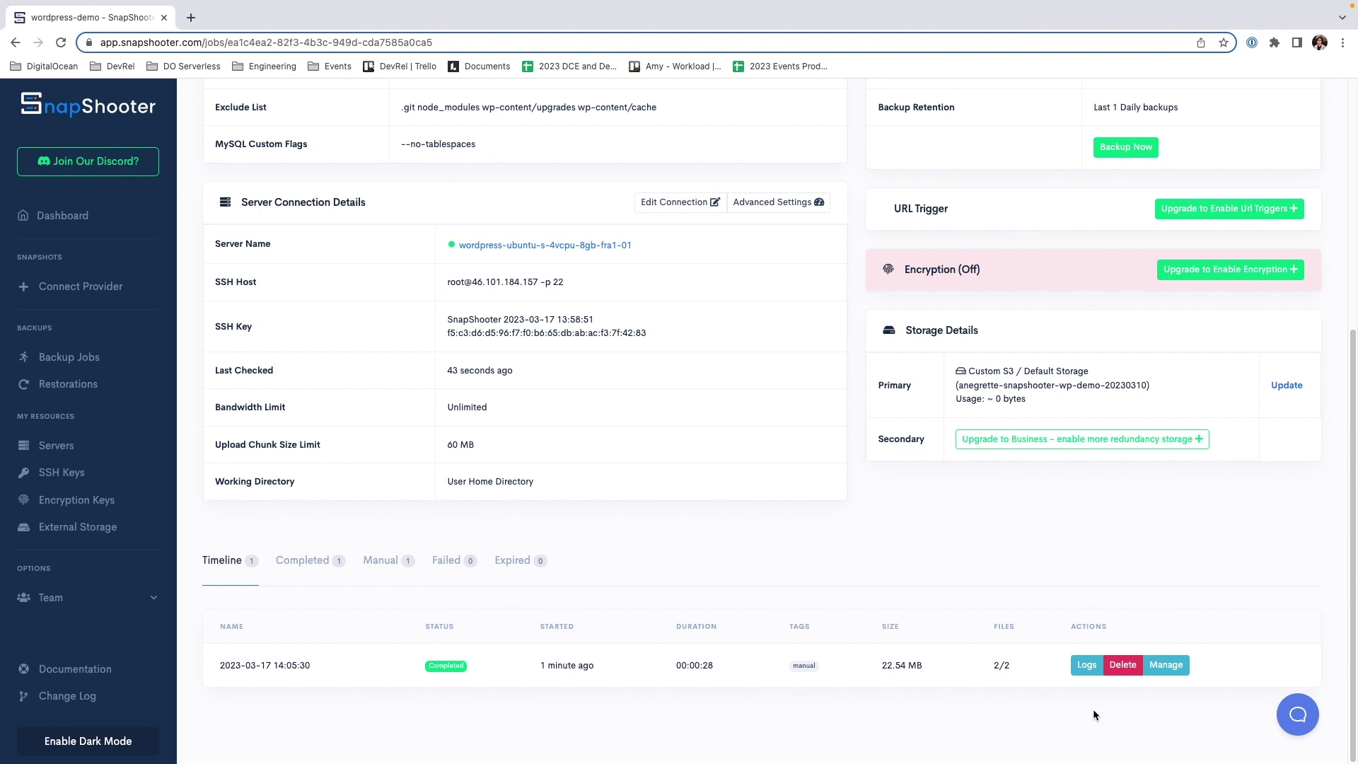
{"action": "key", "text": "ctrl+Right"}
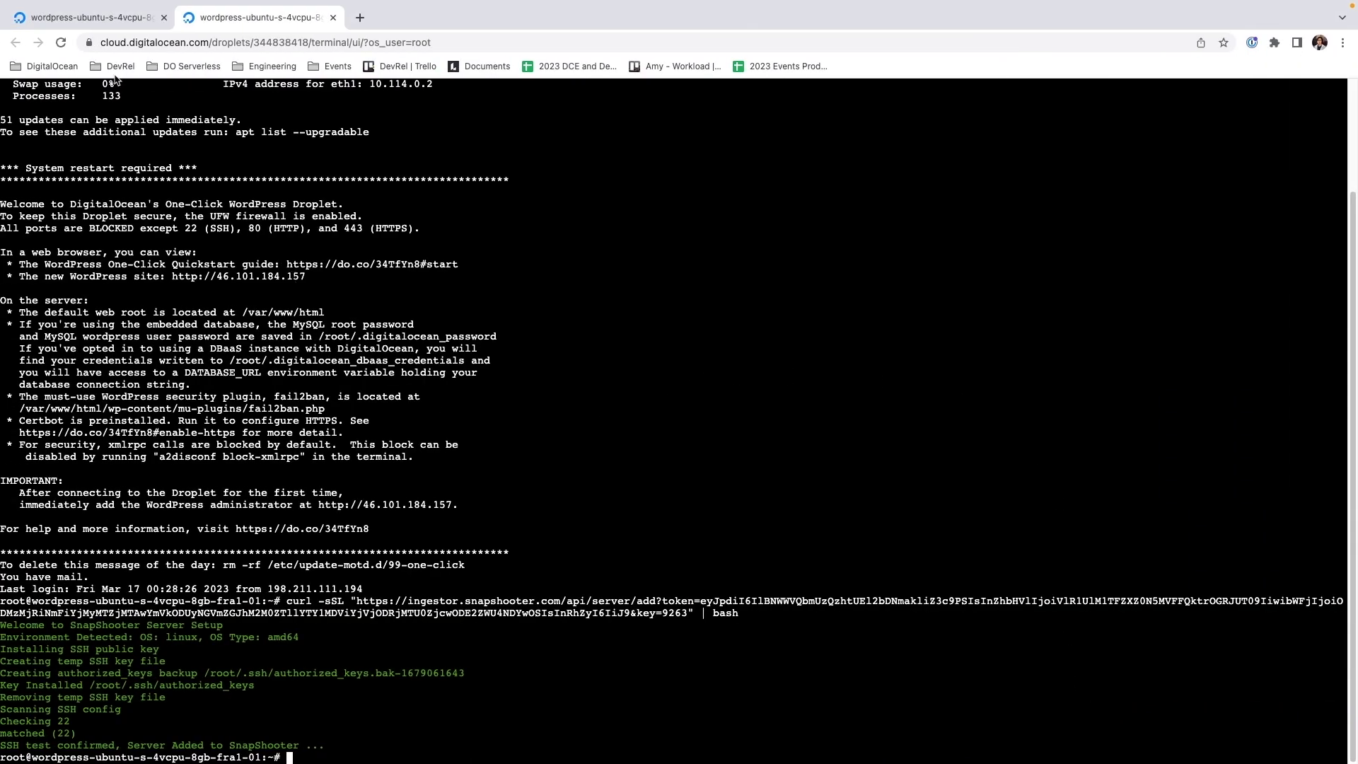
- Start a new droplet in the SnapShooter project using the Marketplace LAMP on Ubuntu 20.04 image
{"action": "left_click", "coordinate": [122, 21]}
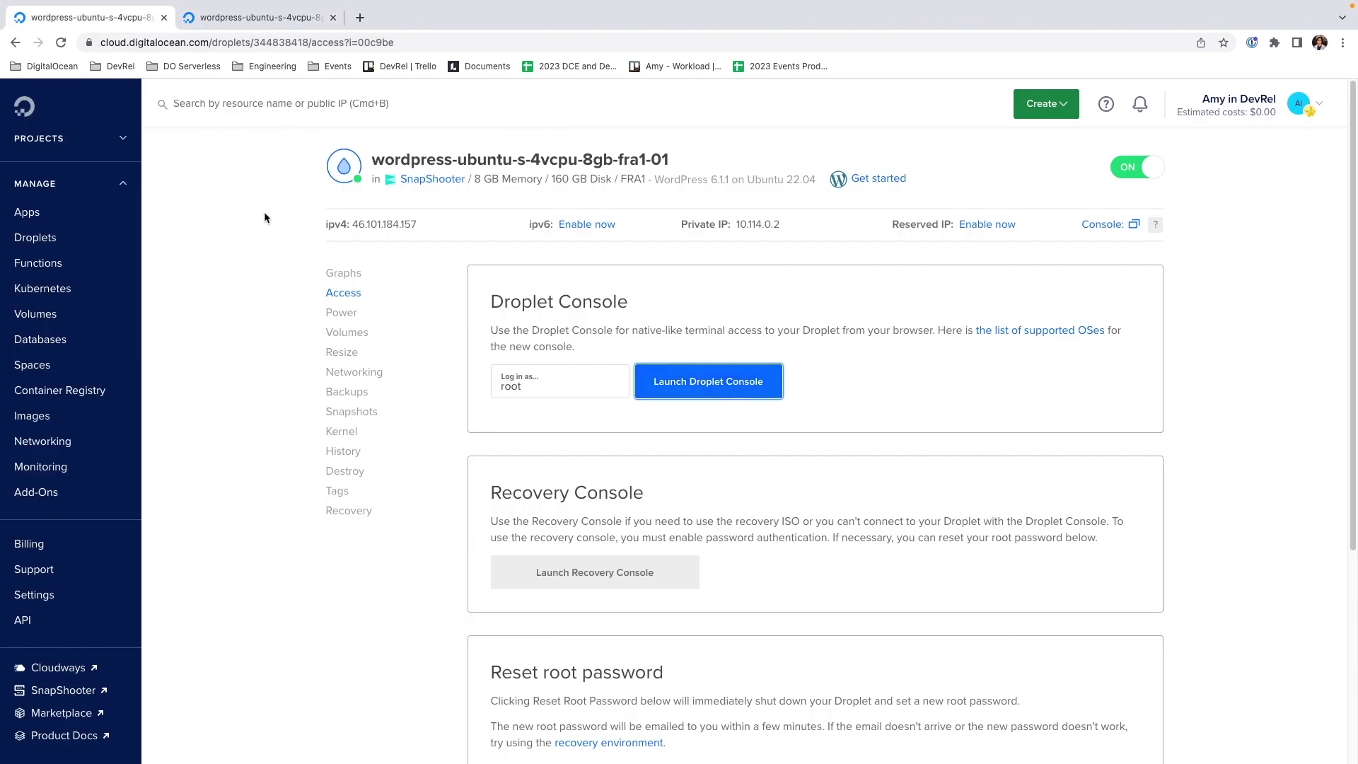
{"action": "left_click", "coordinate": [432, 178]}
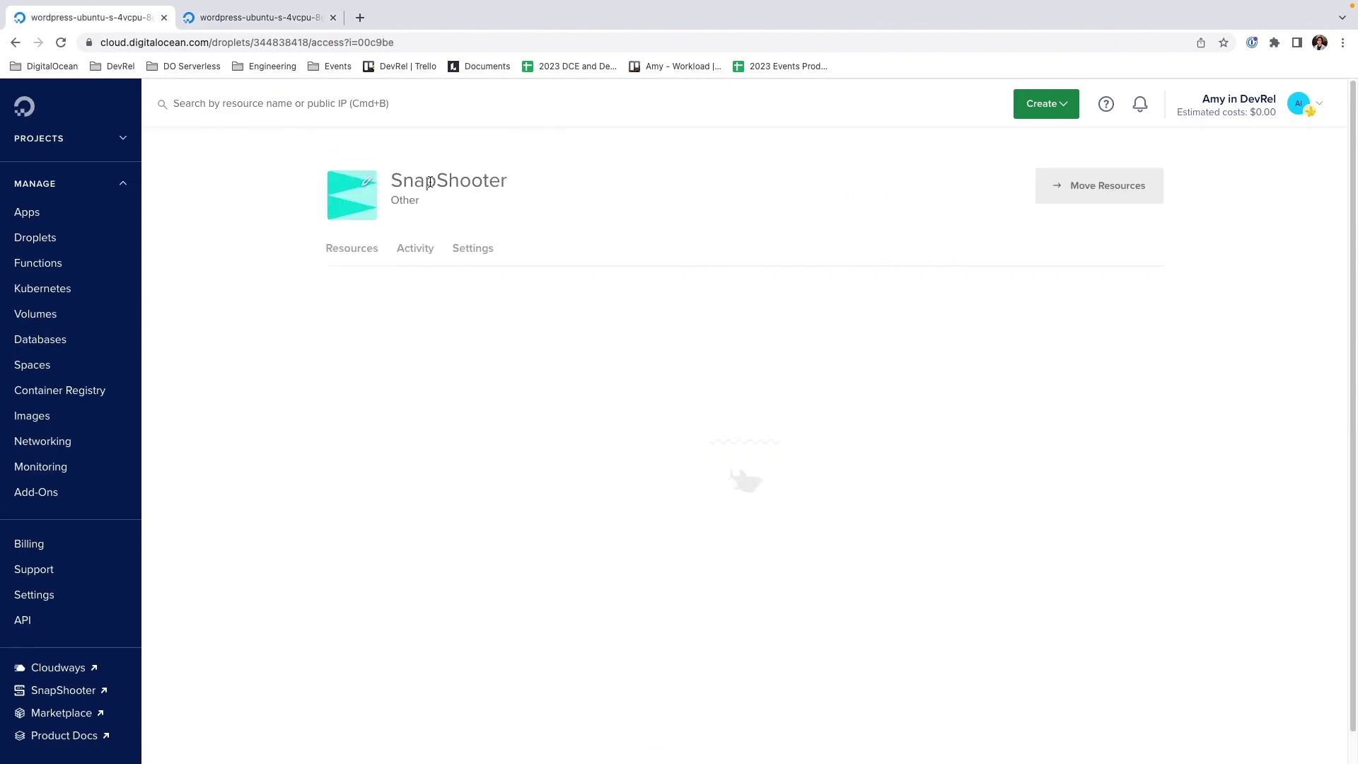
{"action": "left_click", "coordinate": [1046, 104]}
{"action": "left_click", "coordinate": [1023, 164]}
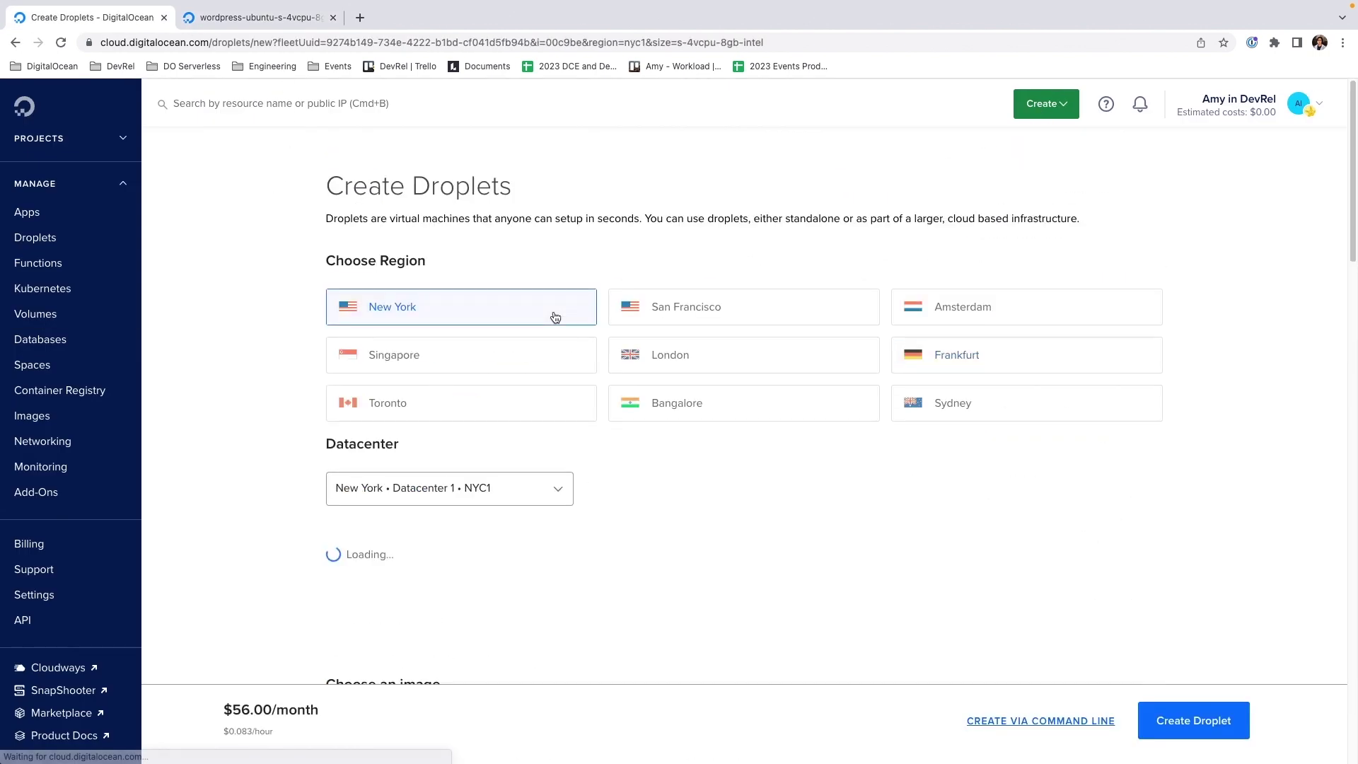
{"action": "scroll", "coordinate": [274, 512], "scroll_direction": "down", "scroll_amount": 3}
{"action": "left_click", "coordinate": [431, 439]}
{"action": "scroll", "coordinate": [555, 422], "scroll_direction": "down", "scroll_amount": 2}
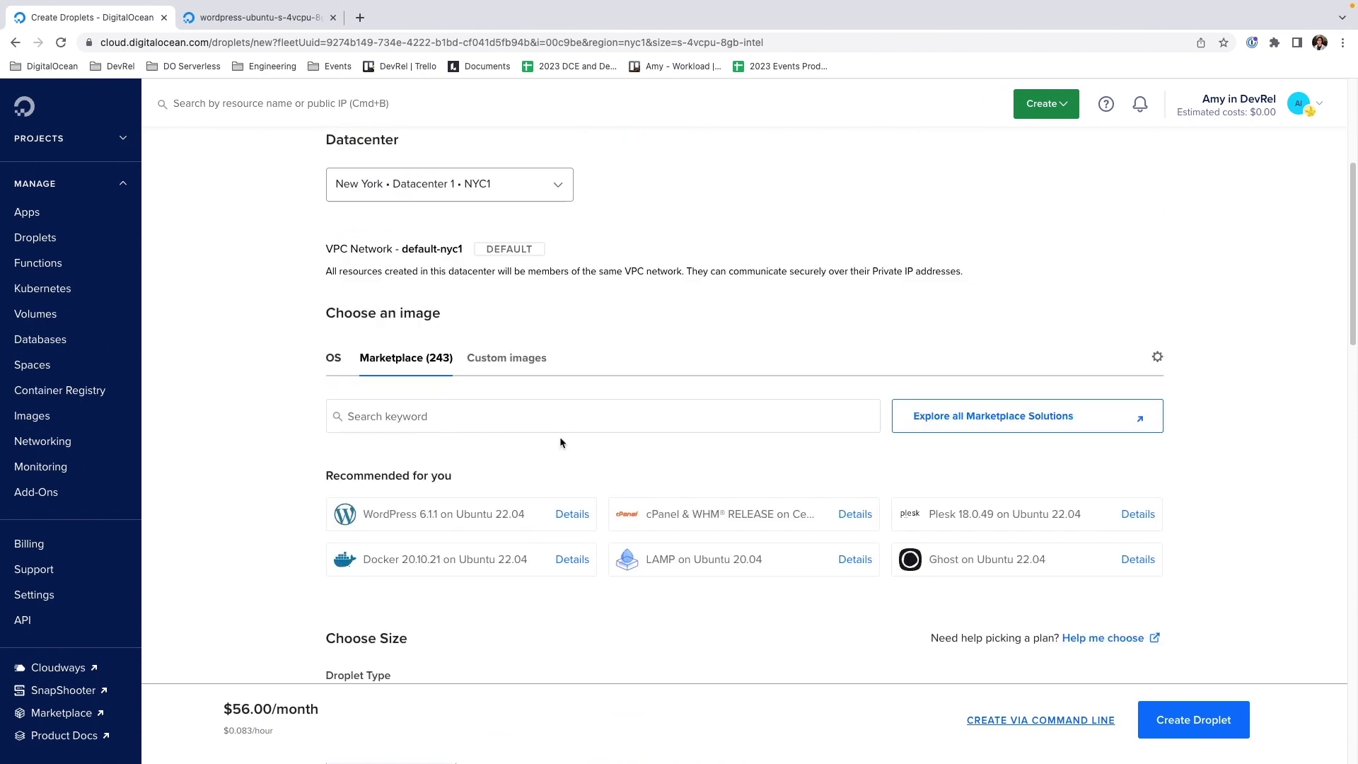
{"action": "left_click", "coordinate": [696, 500]}
- Choose the Regular CPU 8 GB $48/month plan and create the droplet
{"action": "scroll", "coordinate": [697, 501], "scroll_direction": "down", "scroll_amount": 4}
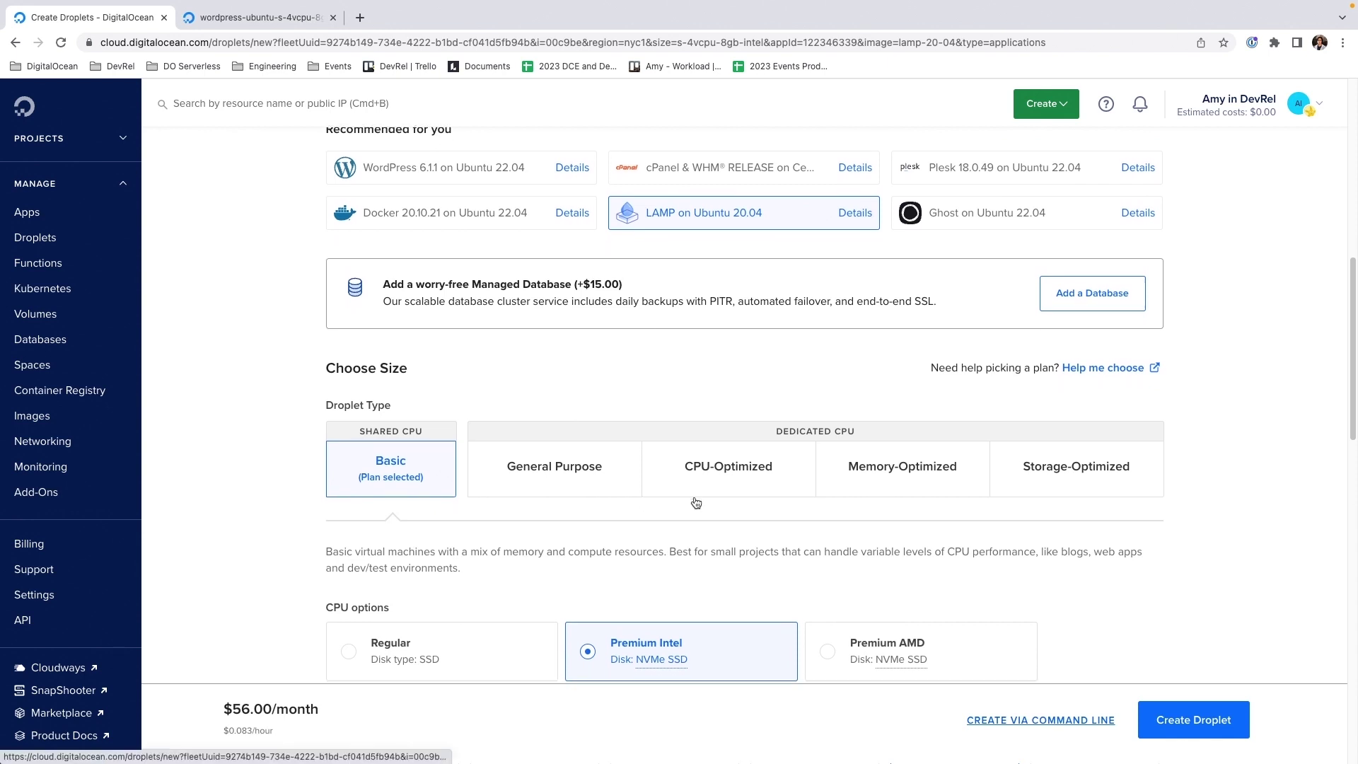
{"action": "scroll", "coordinate": [695, 498], "scroll_direction": "down", "scroll_amount": 2}
{"action": "scroll", "coordinate": [694, 502], "scroll_direction": "down", "scroll_amount": 1}
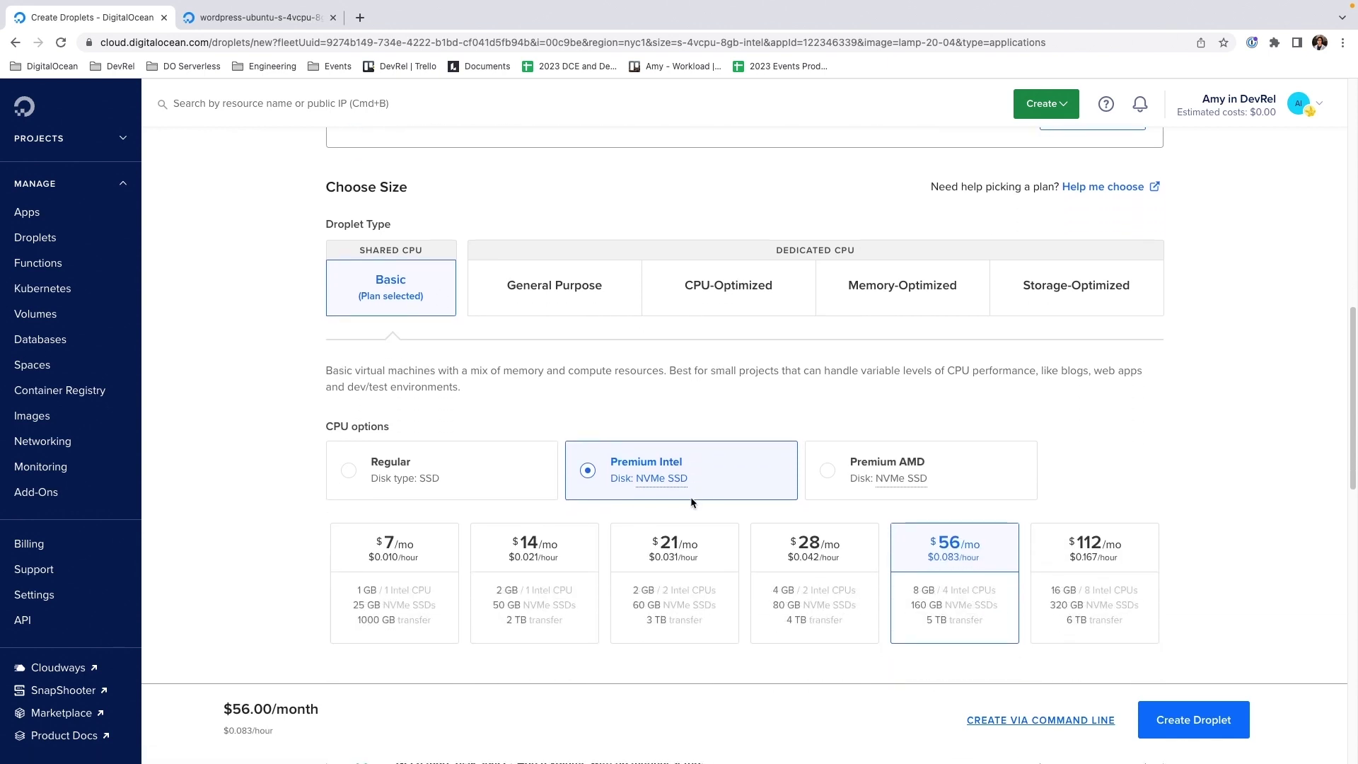
{"action": "left_click", "coordinate": [480, 470]}
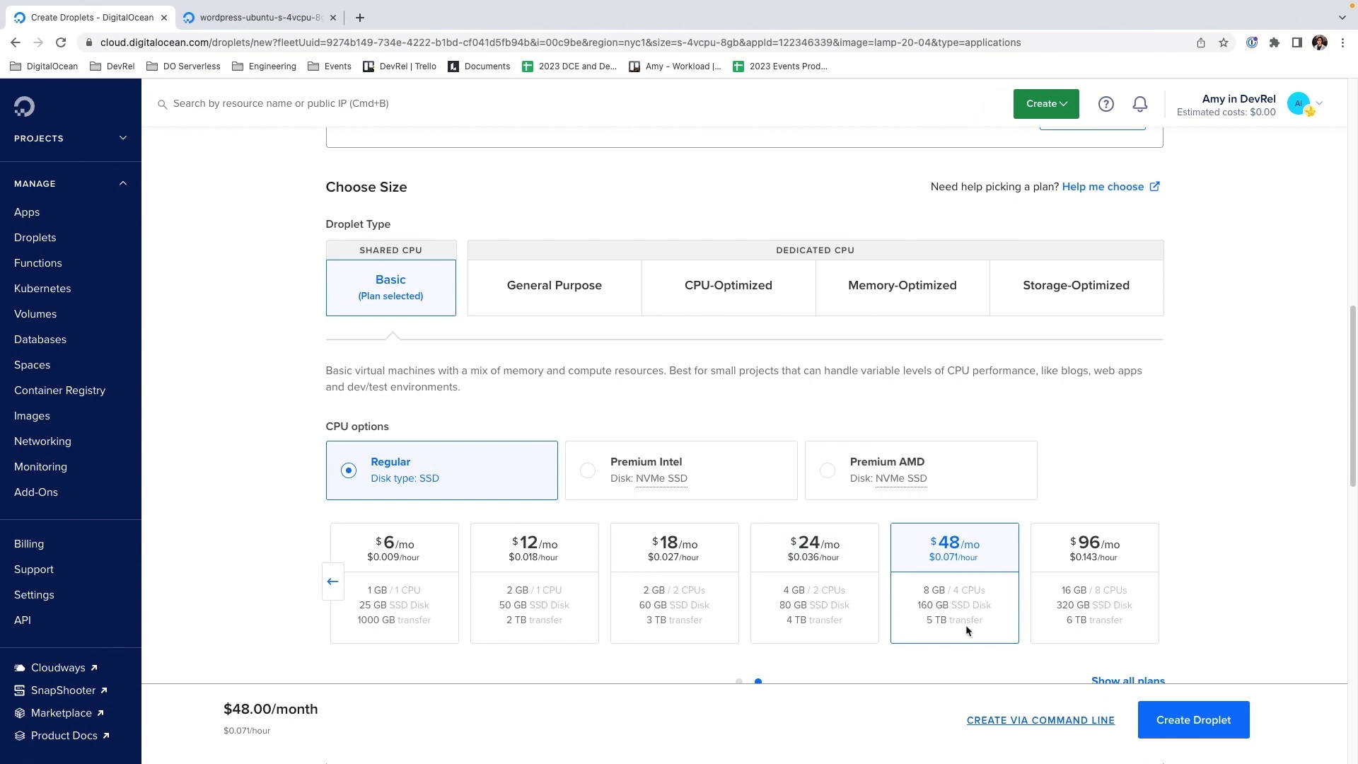
{"action": "scroll", "coordinate": [965, 625], "scroll_direction": "down", "scroll_amount": 3}
{"action": "scroll", "coordinate": [966, 630], "scroll_direction": "down", "scroll_amount": 5}
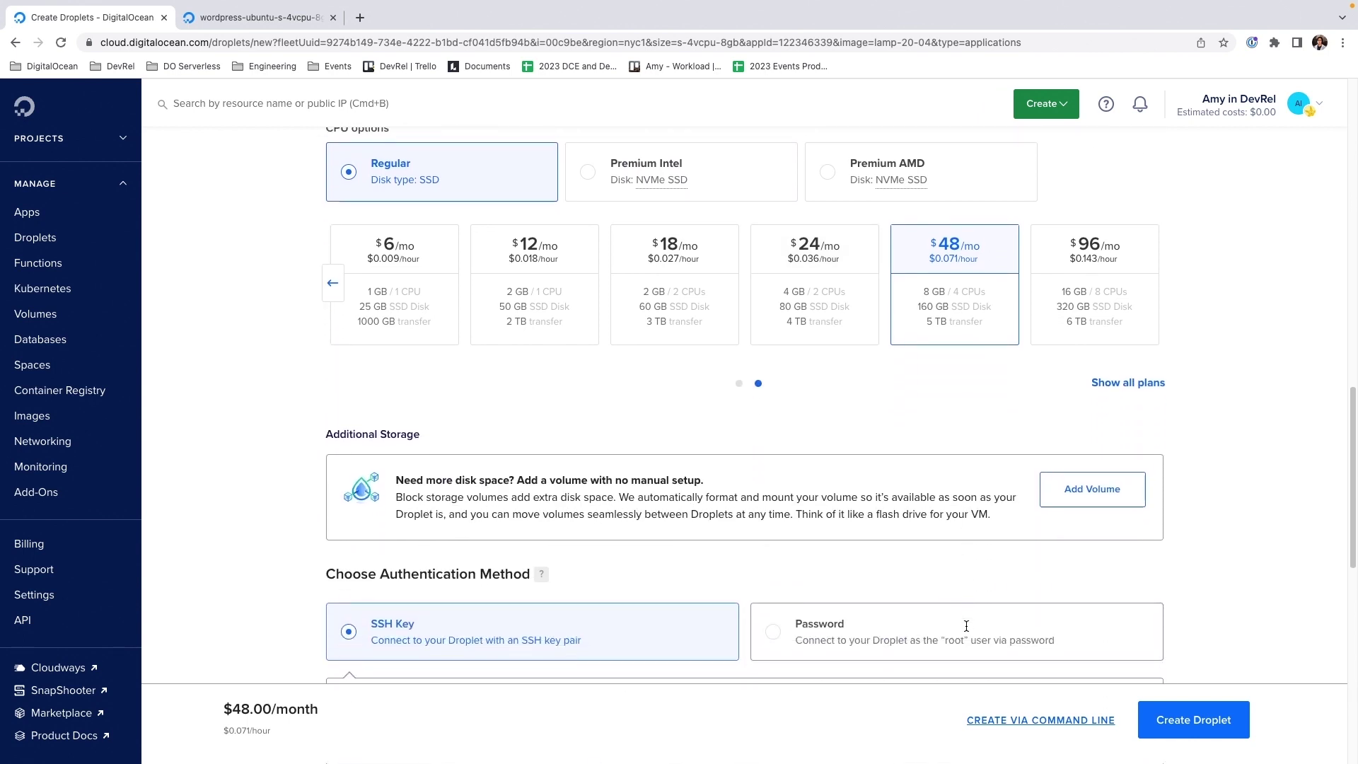
{"action": "scroll", "coordinate": [967, 631], "scroll_direction": "down", "scroll_amount": 6}
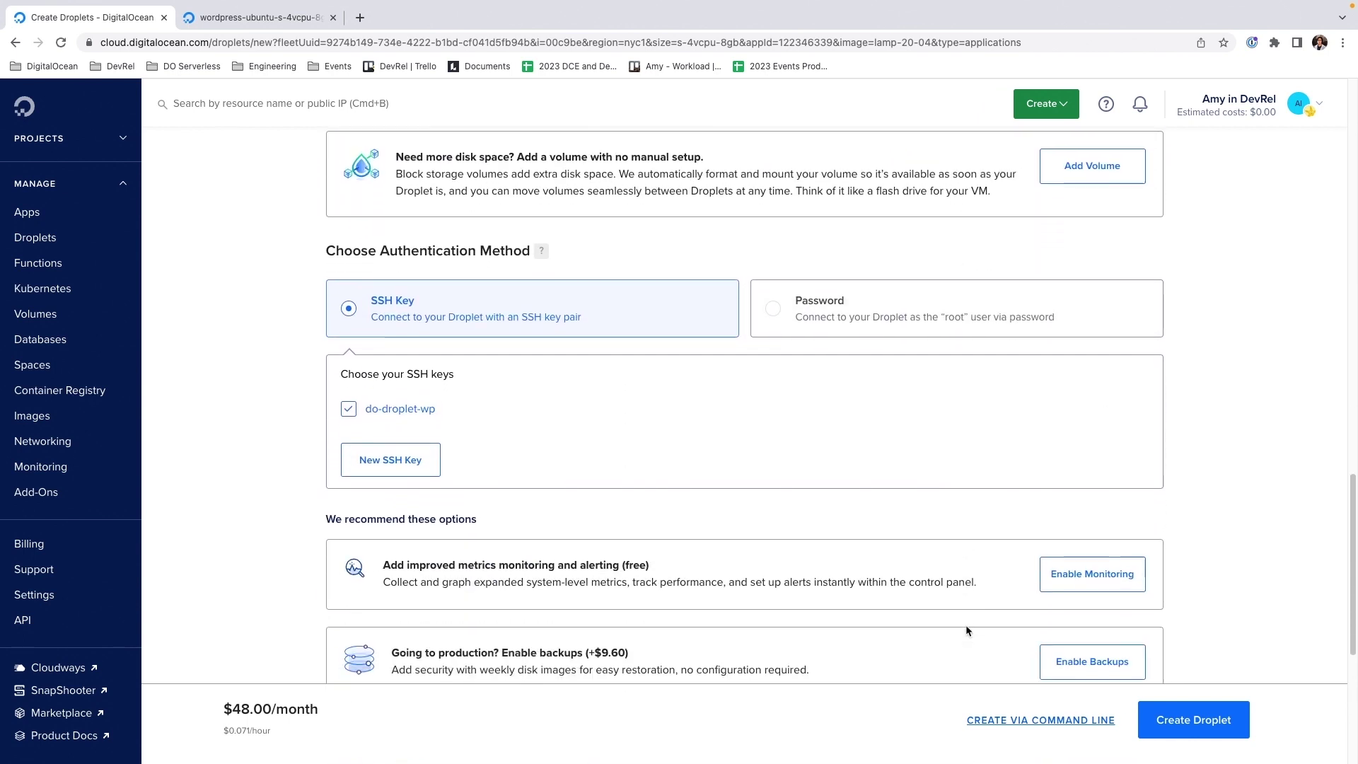
{"action": "scroll", "coordinate": [966, 631], "scroll_direction": "down", "scroll_amount": 2}
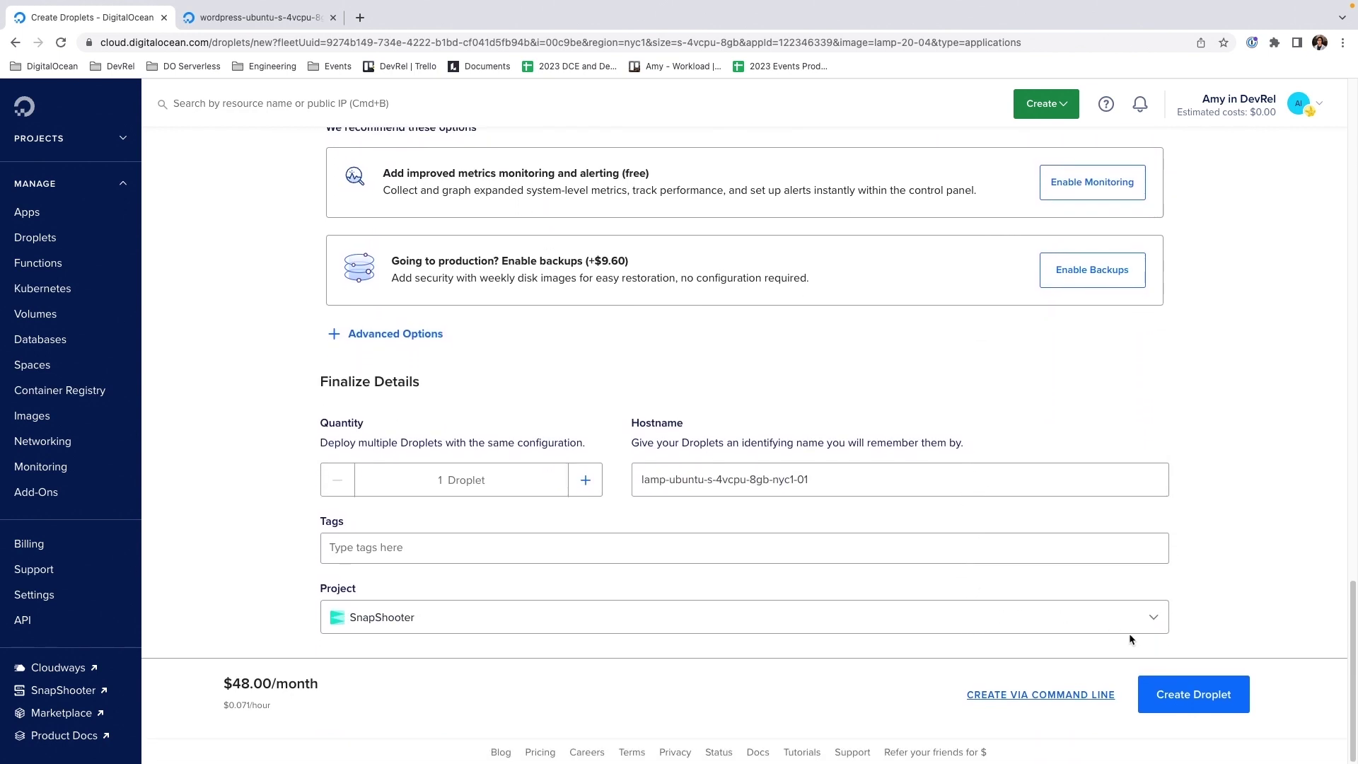
{"action": "left_click", "coordinate": [1175, 701]}
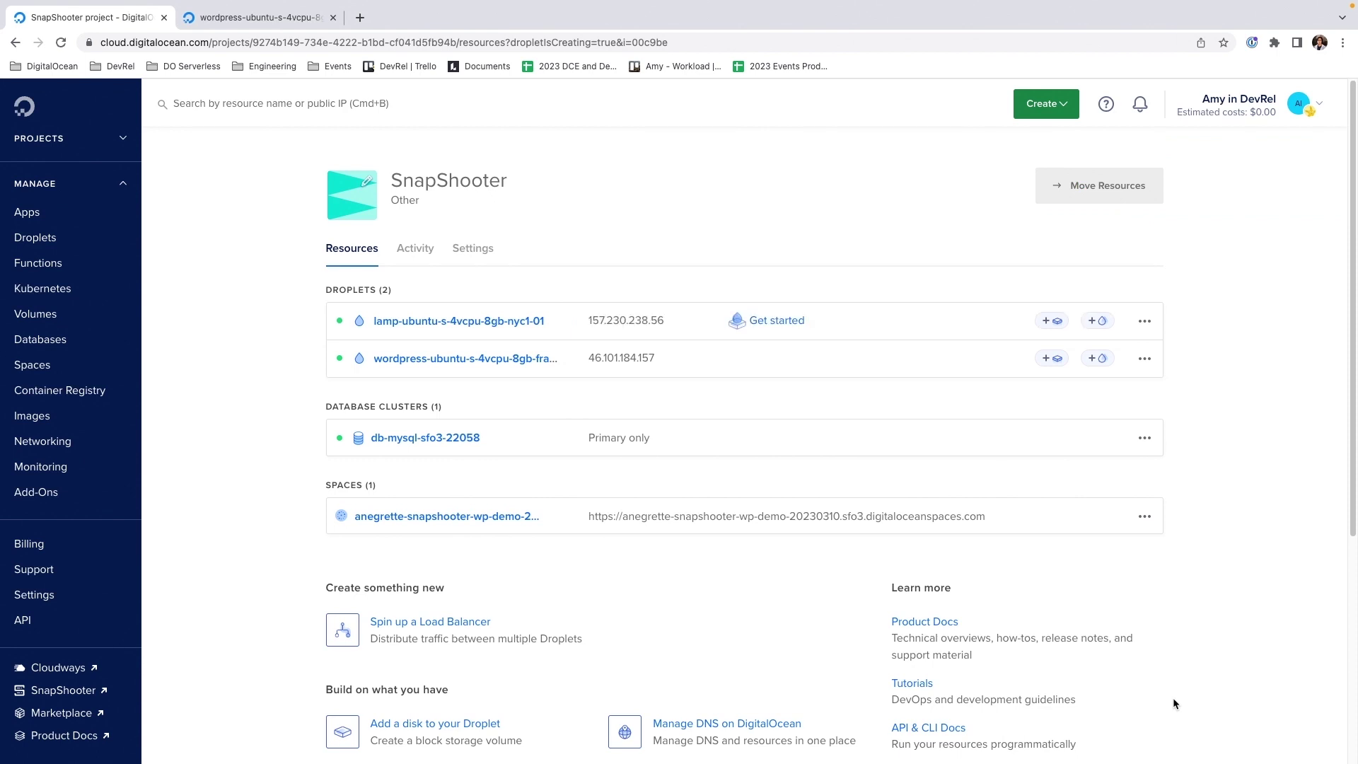
- Launch a console on the new lamp-ubuntu-s-4vcpu-8gb-nyc1-01 droplet
{"action": "left_click", "coordinate": [517, 318]}
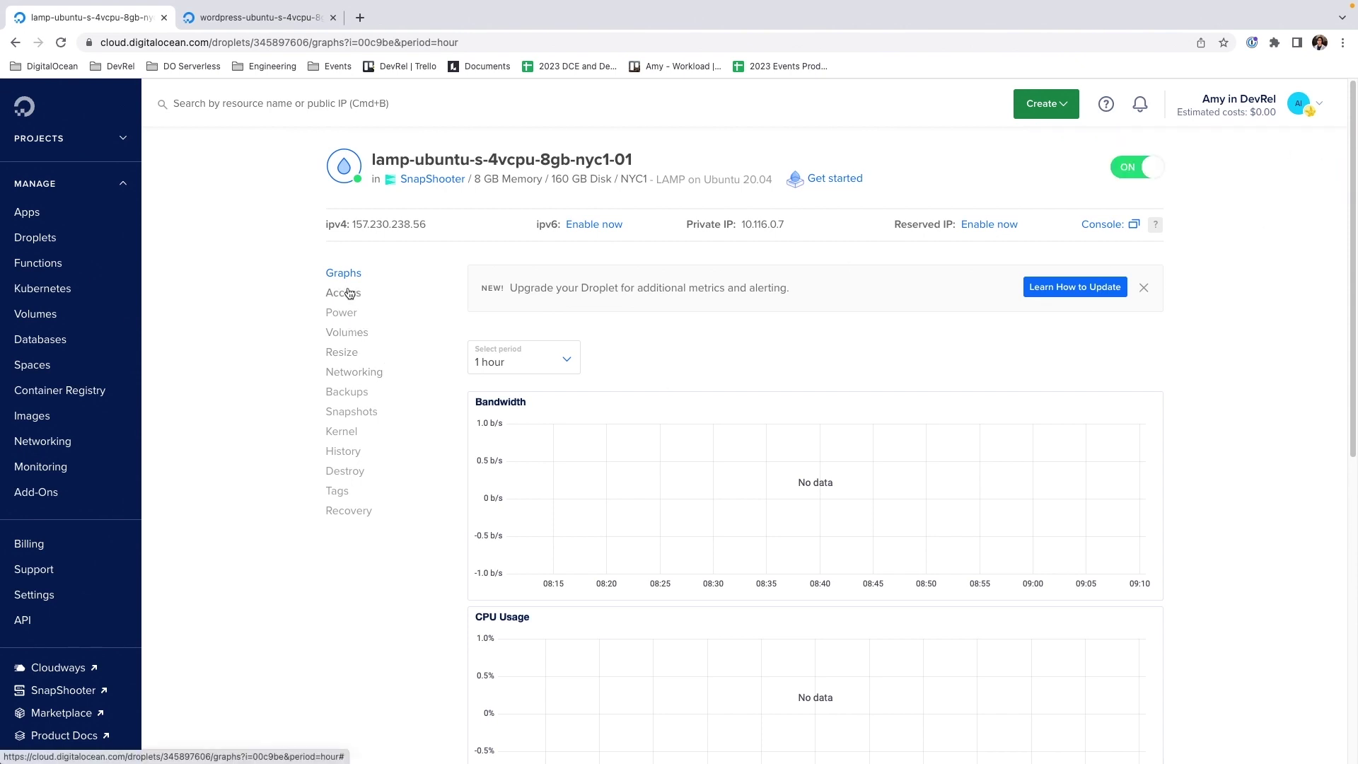
{"action": "left_click", "coordinate": [349, 293]}
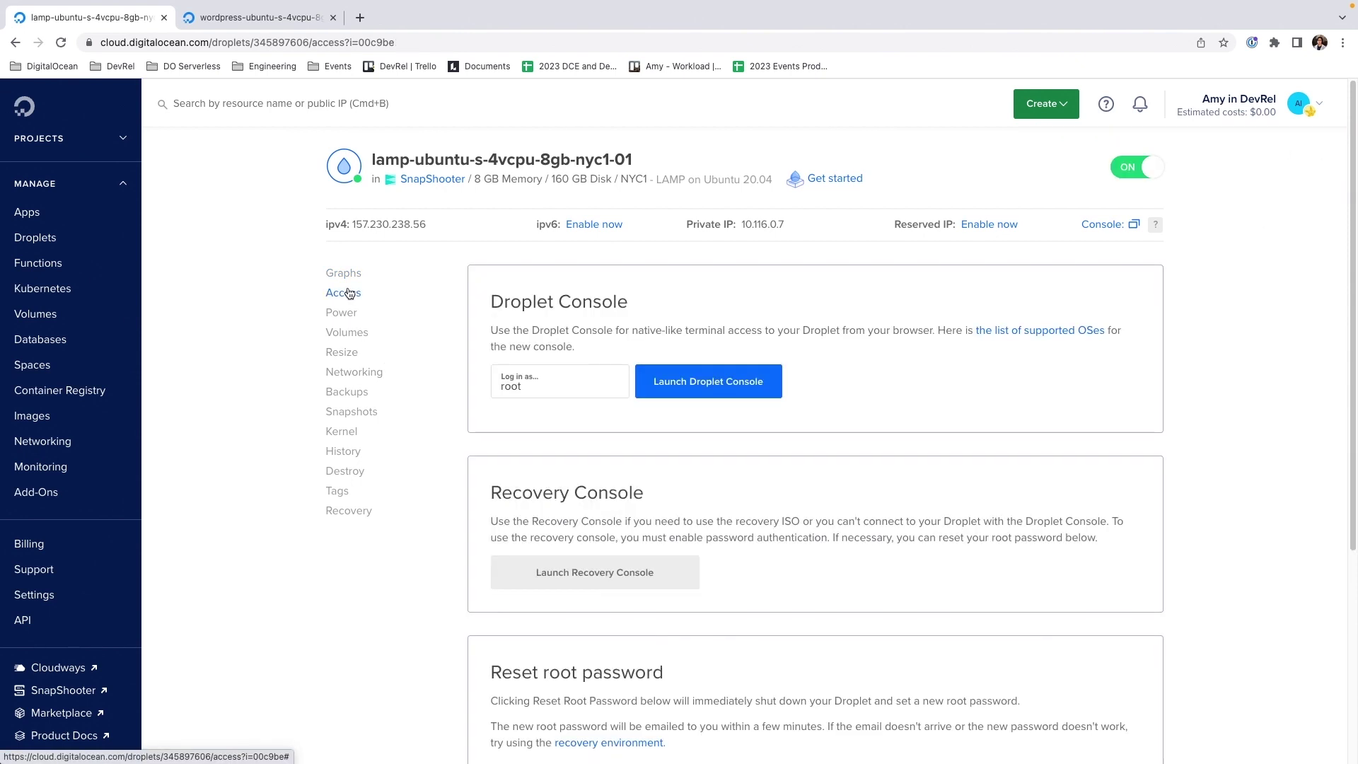
{"action": "left_click", "coordinate": [736, 394]}
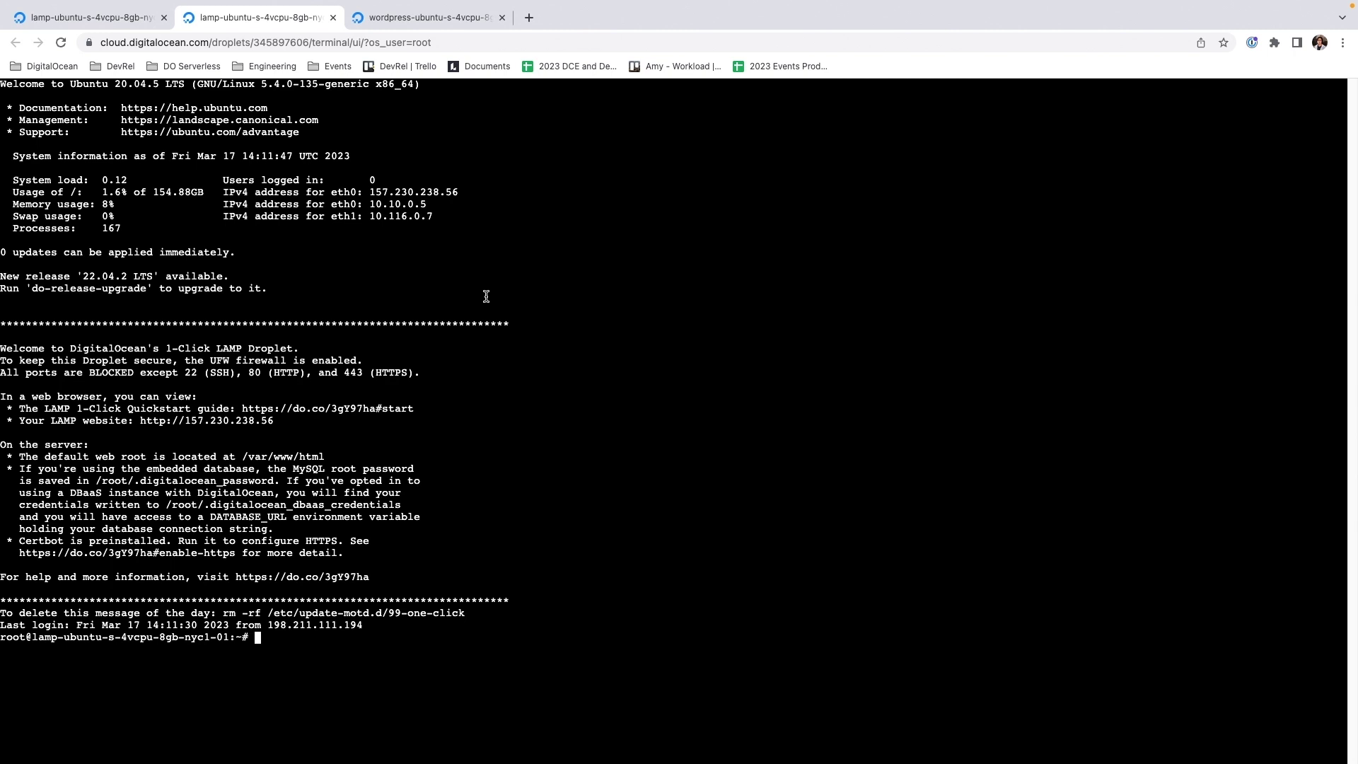
- In MySQL, run 'create database wordpress;' and exit the monitor
{"action": "type", "text": "mysql"}
{"action": "key", "text": "Return"}
{"action": "type", "text": "create database"}
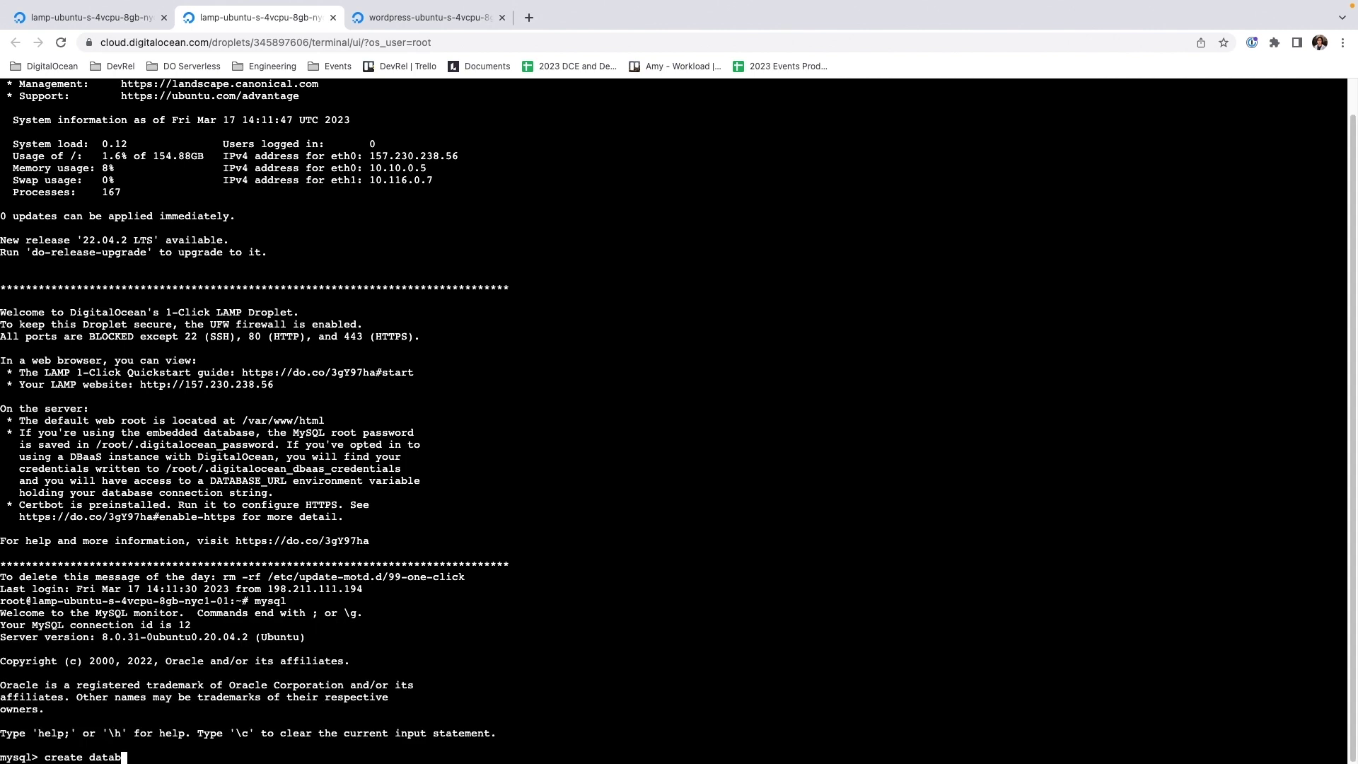
{"action": "type", "text": " wordpress;"}
{"action": "key", "text": "Return"}
{"action": "type", "text": "exit"}
{"action": "key", "text": "Return"}
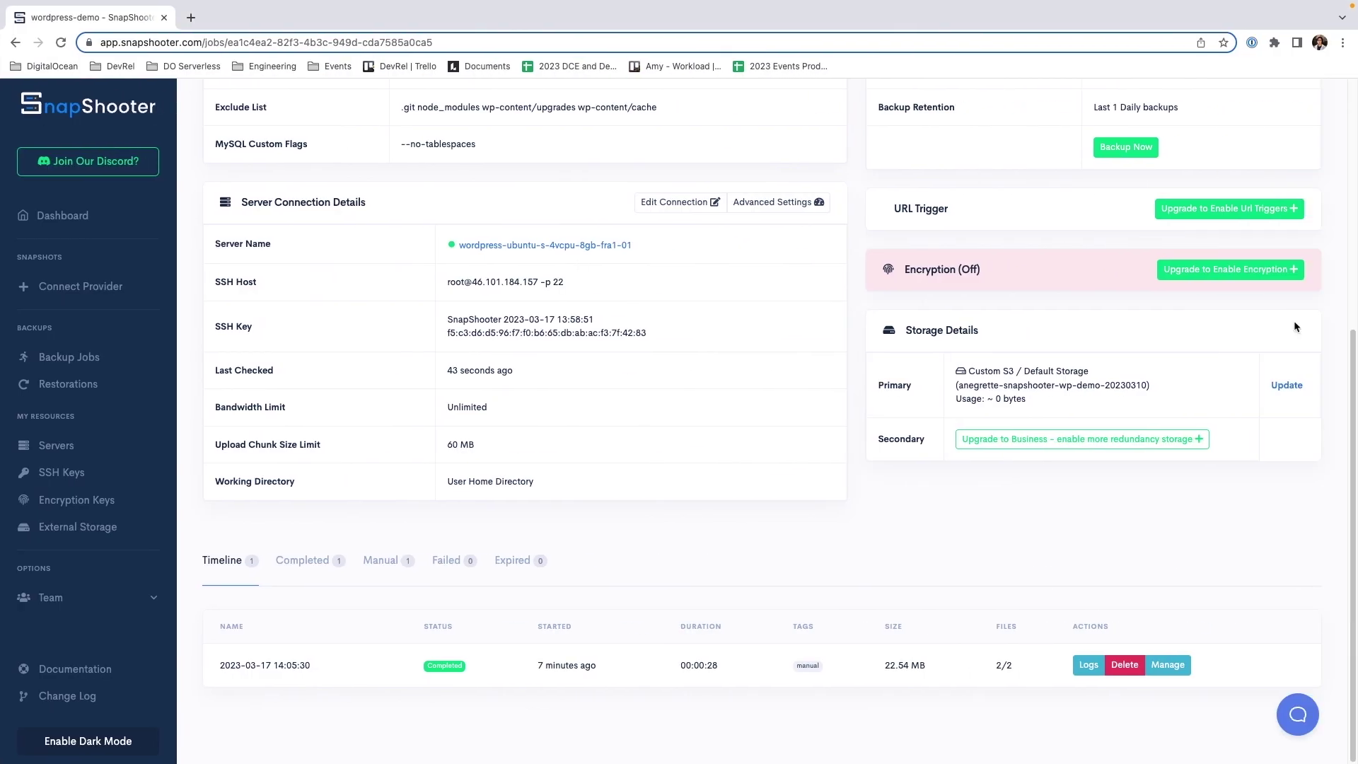
- Reveal and select the curl restore command for storage.tar.gz, then return to the droplet console
{"action": "left_click", "coordinate": [1166, 672]}
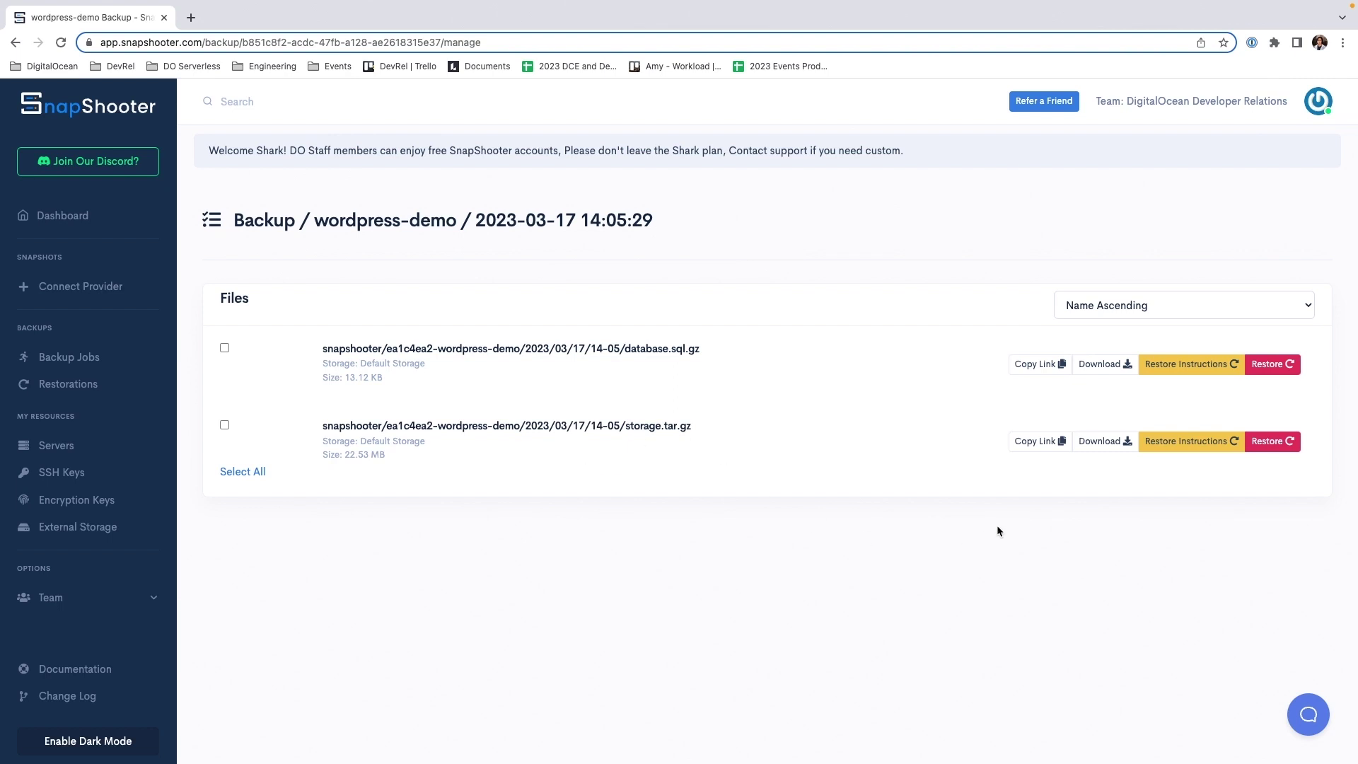
{"action": "left_click", "coordinate": [1221, 442]}
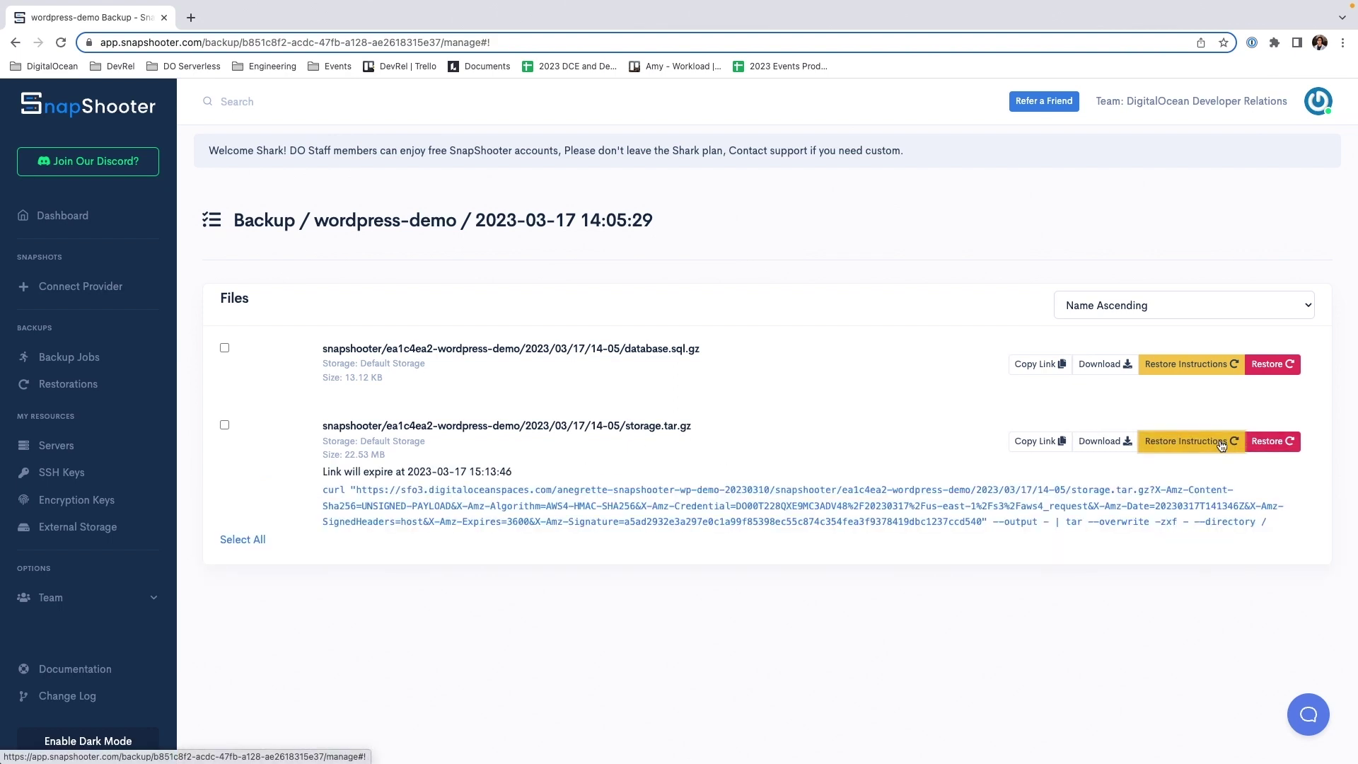
{"action": "triple_click", "coordinate": [1103, 510]}
{"action": "key", "text": "super+c"}
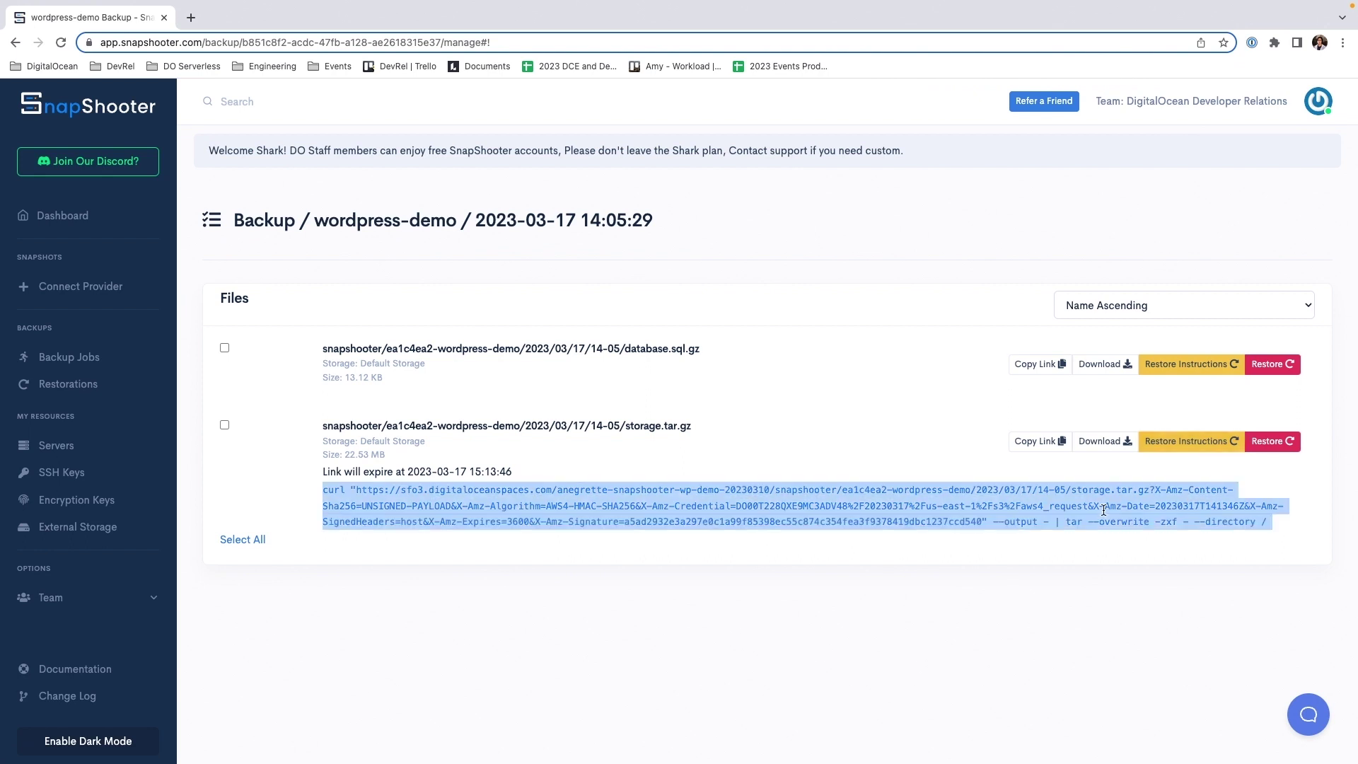
{"action": "key", "text": "ctrl+Left"}
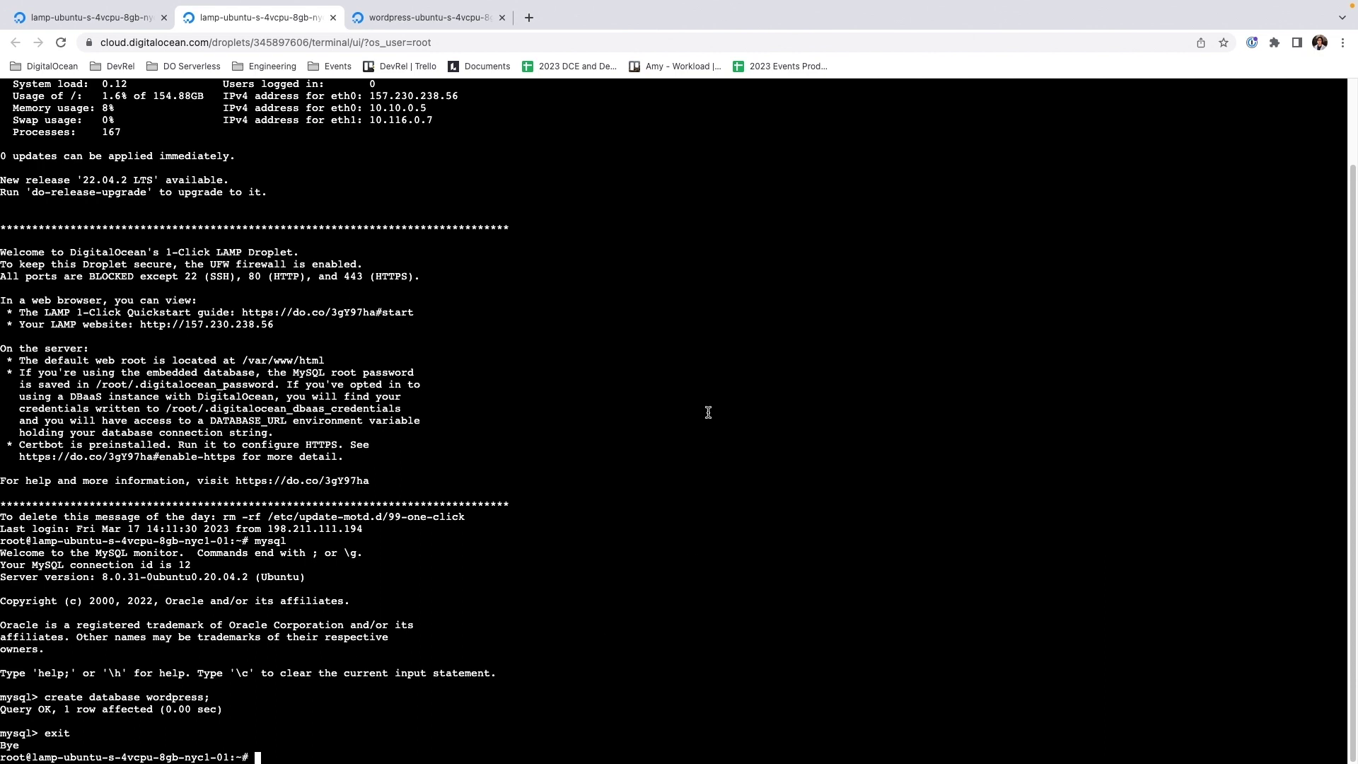
- Run the storage.tar.gz restore command and list /var/www/html to confirm the extracted WordPress files
{"action": "key", "text": "super+v"}
{"action": "key", "text": "Return"}
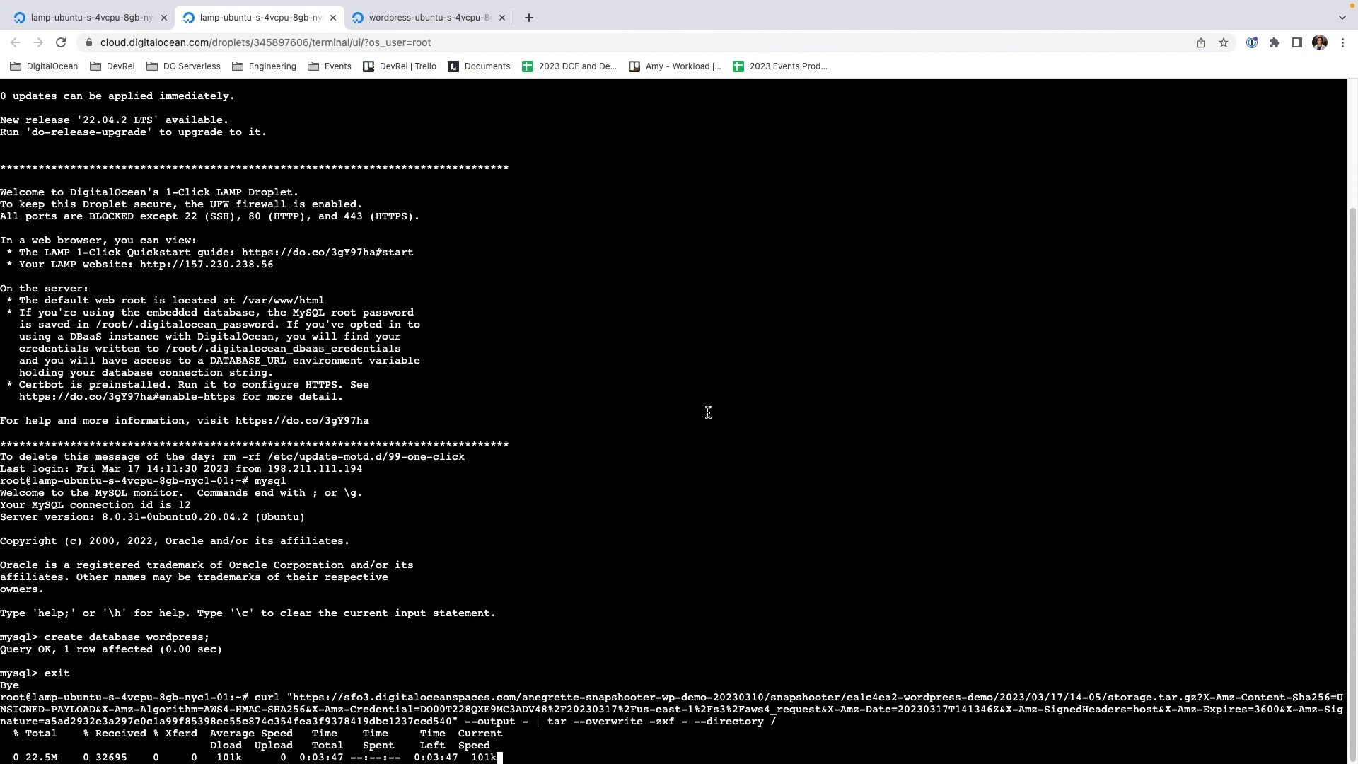
{"action": "key", "text": "Return"}
{"action": "type", "text": "ls /var/"}
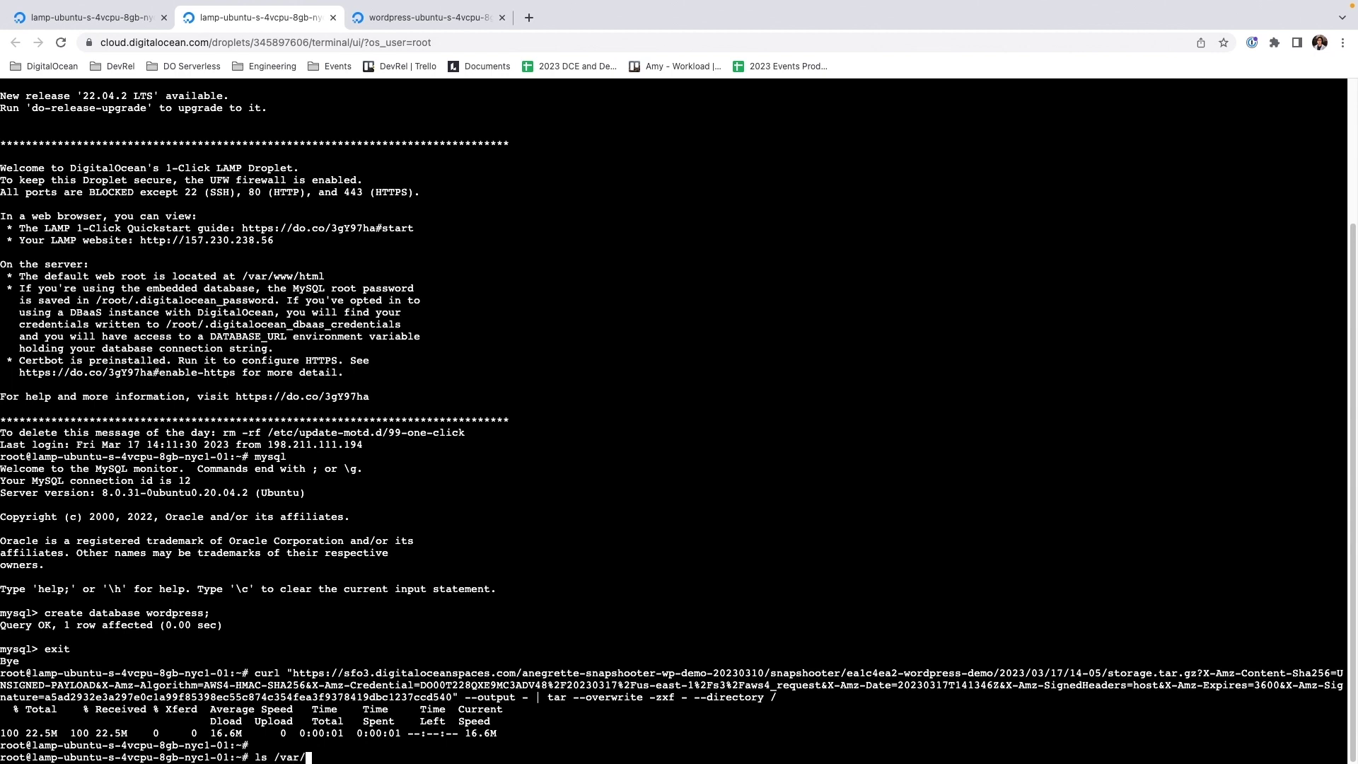
{"action": "type", "text": "www/html"}
{"action": "key", "text": "Return"}
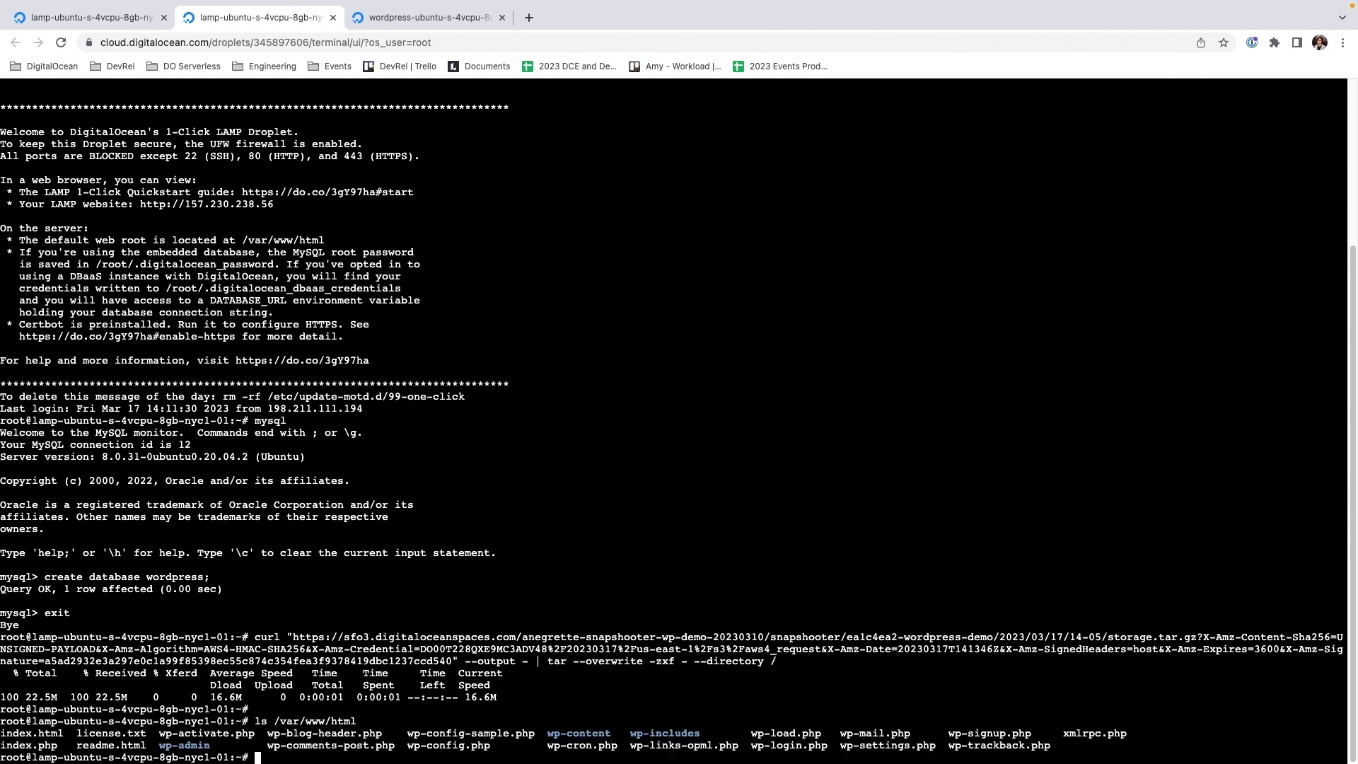
{"action": "key", "text": "ctrl+Right"}
{"action": "left_click", "coordinate": [1109, 396]}
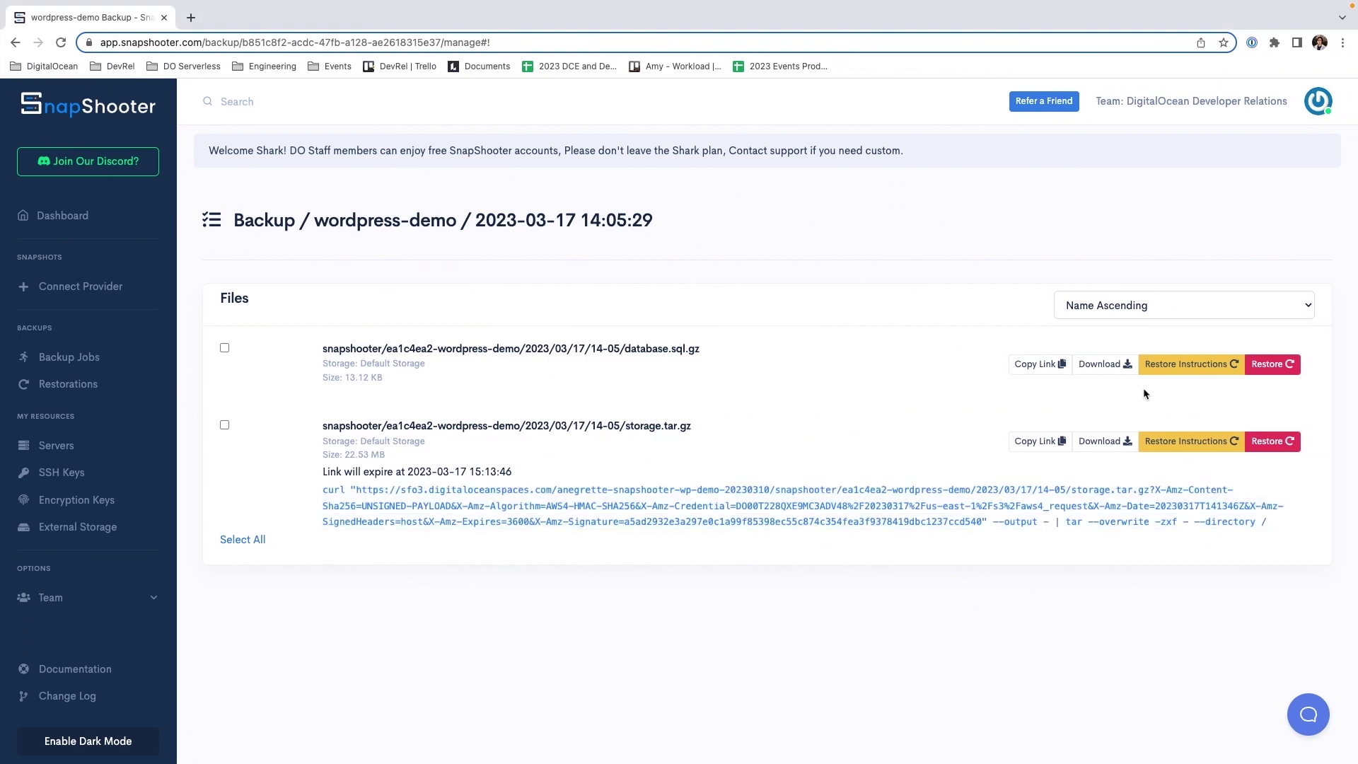
- Show the database.sql.gz restore instructions and copy its curl command
{"action": "left_click", "coordinate": [1194, 365]}
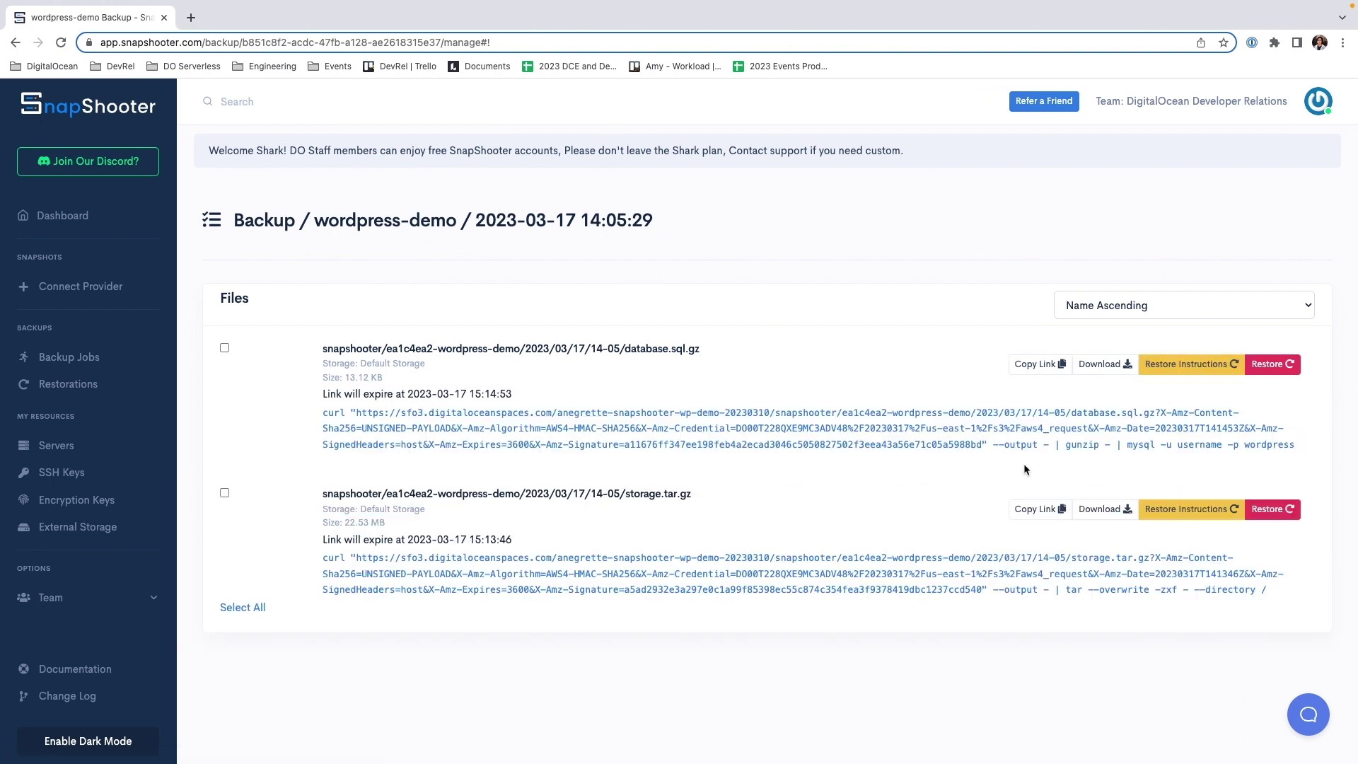
{"action": "mouse_move", "coordinate": [1175, 449]}
{"action": "left_mouse_down"}
{"action": "mouse_move", "coordinate": [807, 457]}
{"action": "mouse_move", "coordinate": [505, 441]}
{"action": "mouse_move", "coordinate": [362, 405]}
{"action": "mouse_move", "coordinate": [308, 423]}
{"action": "mouse_move", "coordinate": [322, 419]}
{"action": "left_mouse_up"}
{"action": "key", "text": "super+c"}
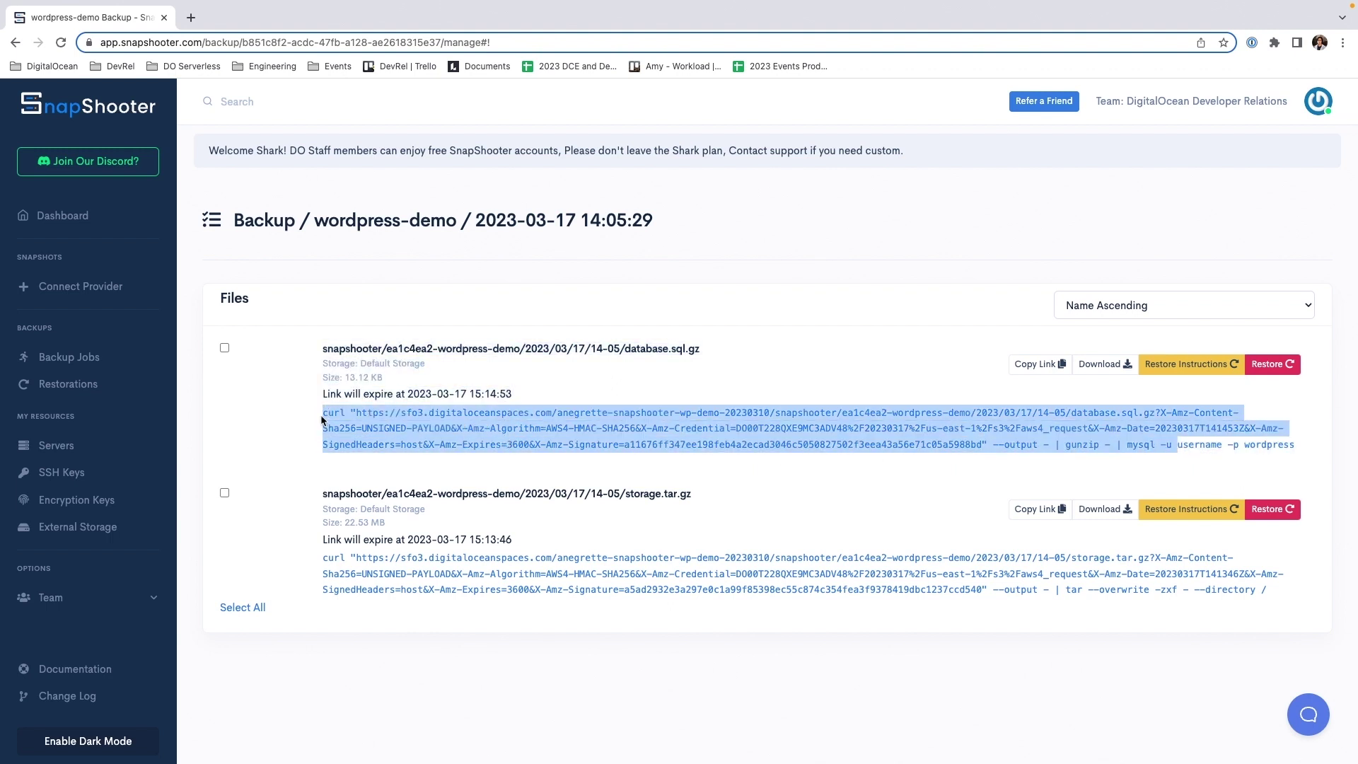
{"action": "key", "text": "super+Tab"}
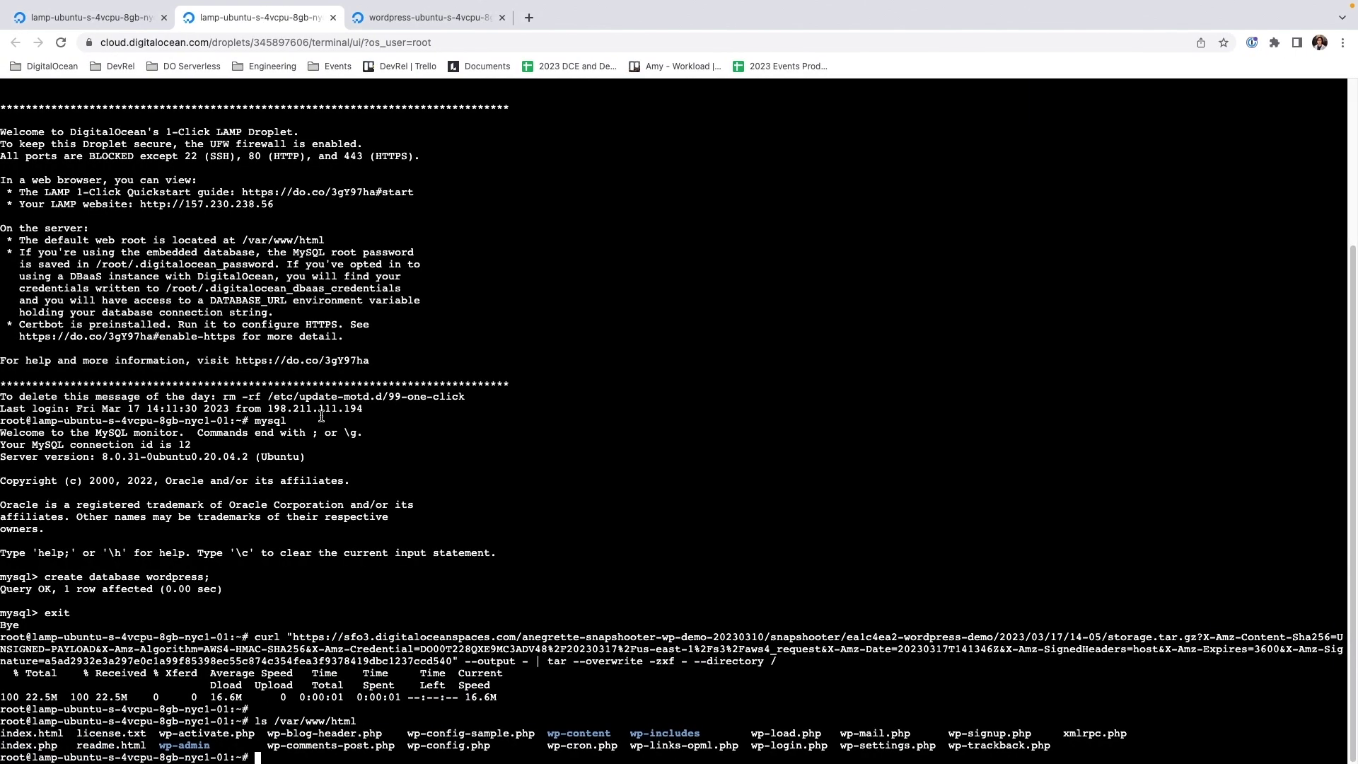
- Import database.sql.gz into the wordpress database by piping the curl command into mysql -p wordpress
{"action": "key", "text": "super+v"}
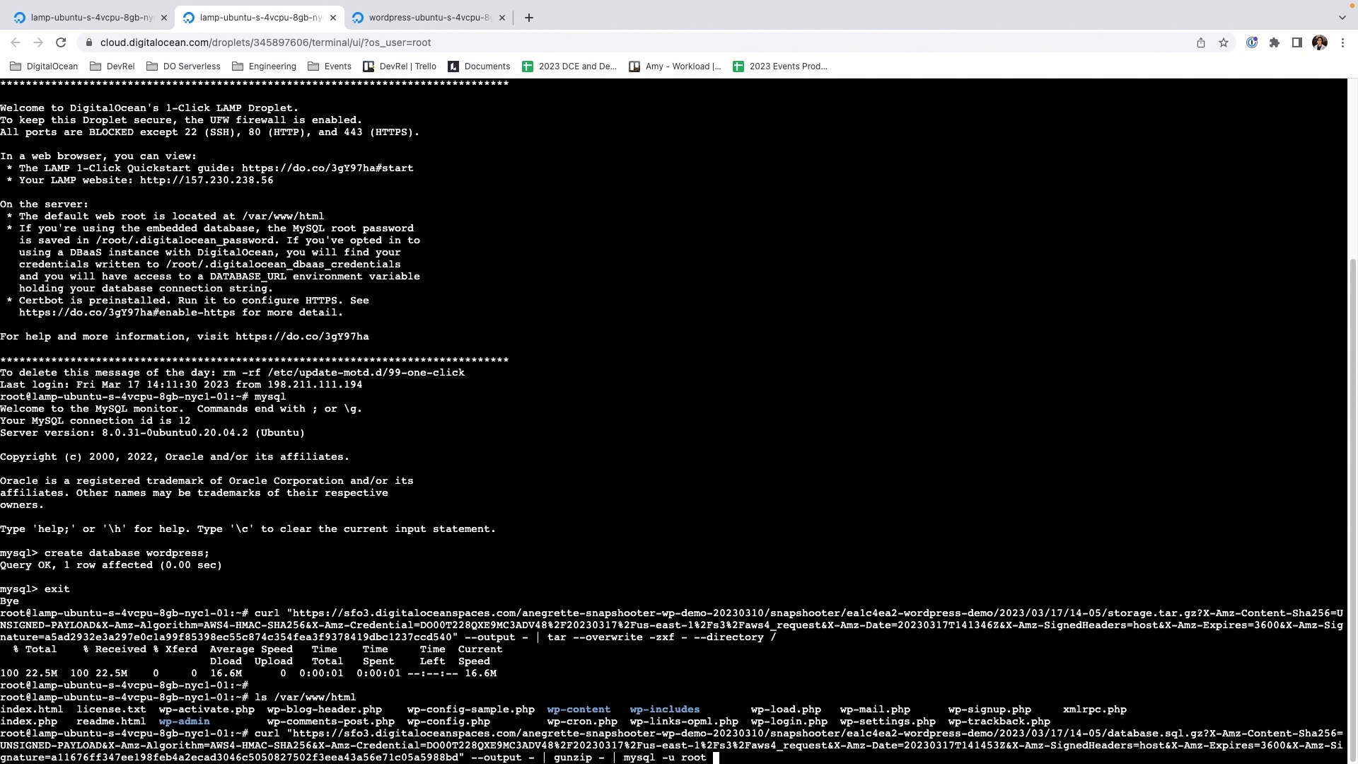
{"action": "type", "text": "-p"}
{"action": "type", "text": "wordpress"}
{"action": "key", "text": "Return"}
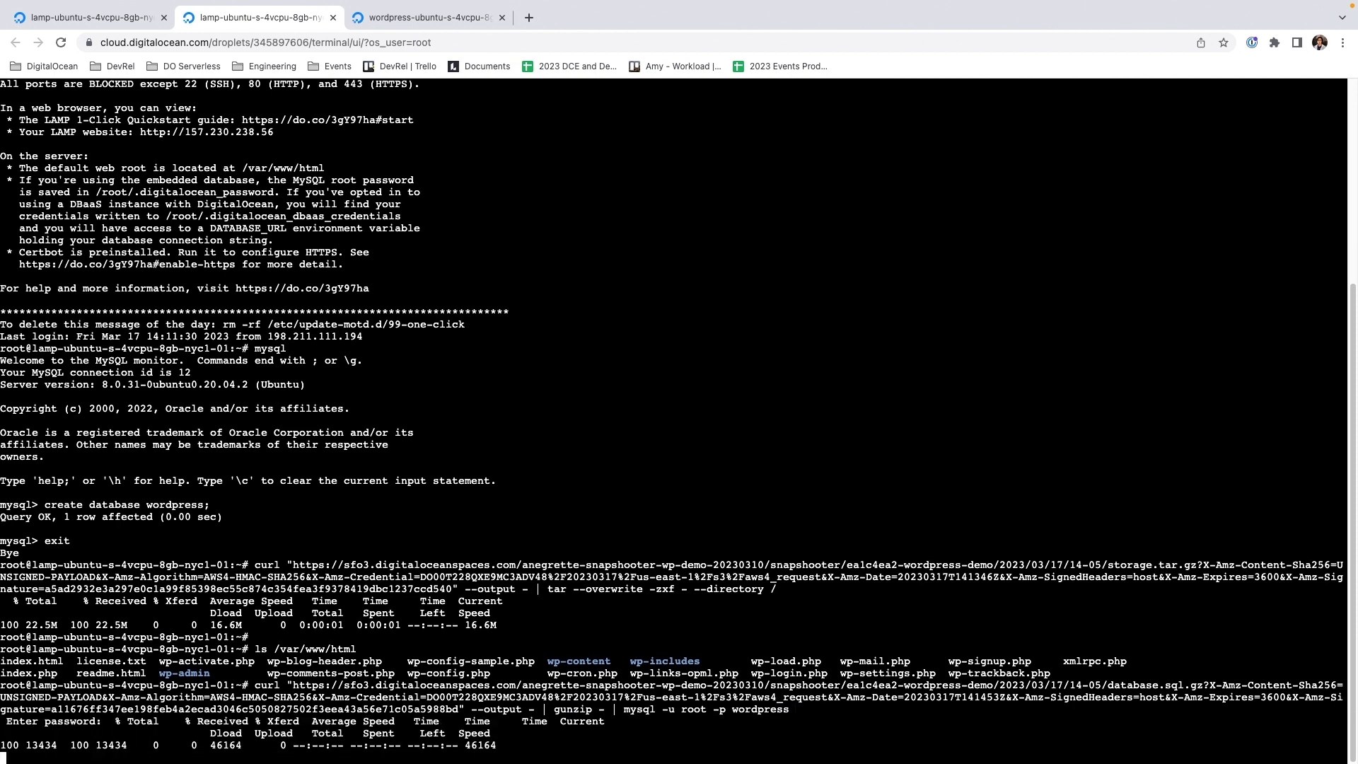
{"action": "key", "text": "Return"}
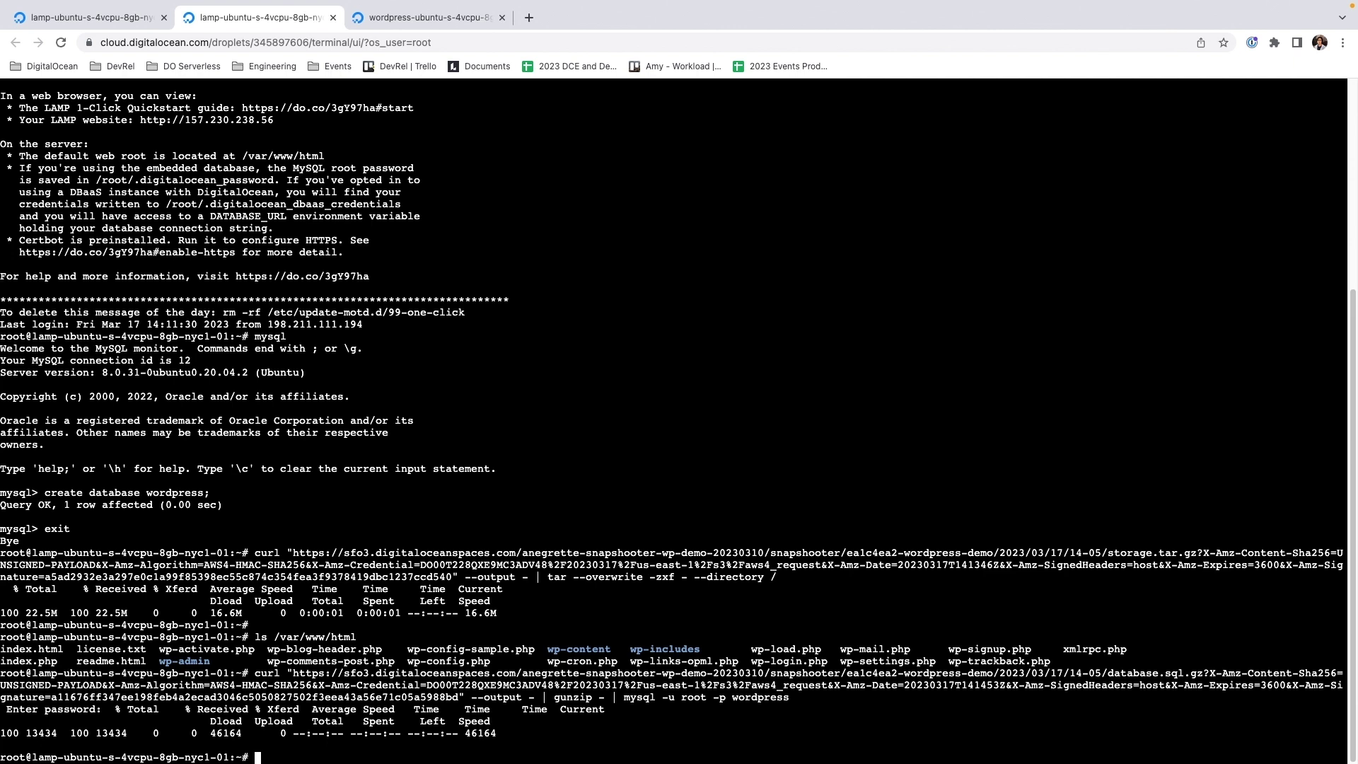
- In MySQL, use the wordpress database, show its tables and select all wp_posts rows
{"action": "type", "text": "mysql"}
{"action": "key", "text": "Return"}
{"action": "type", "text": "use wod"}
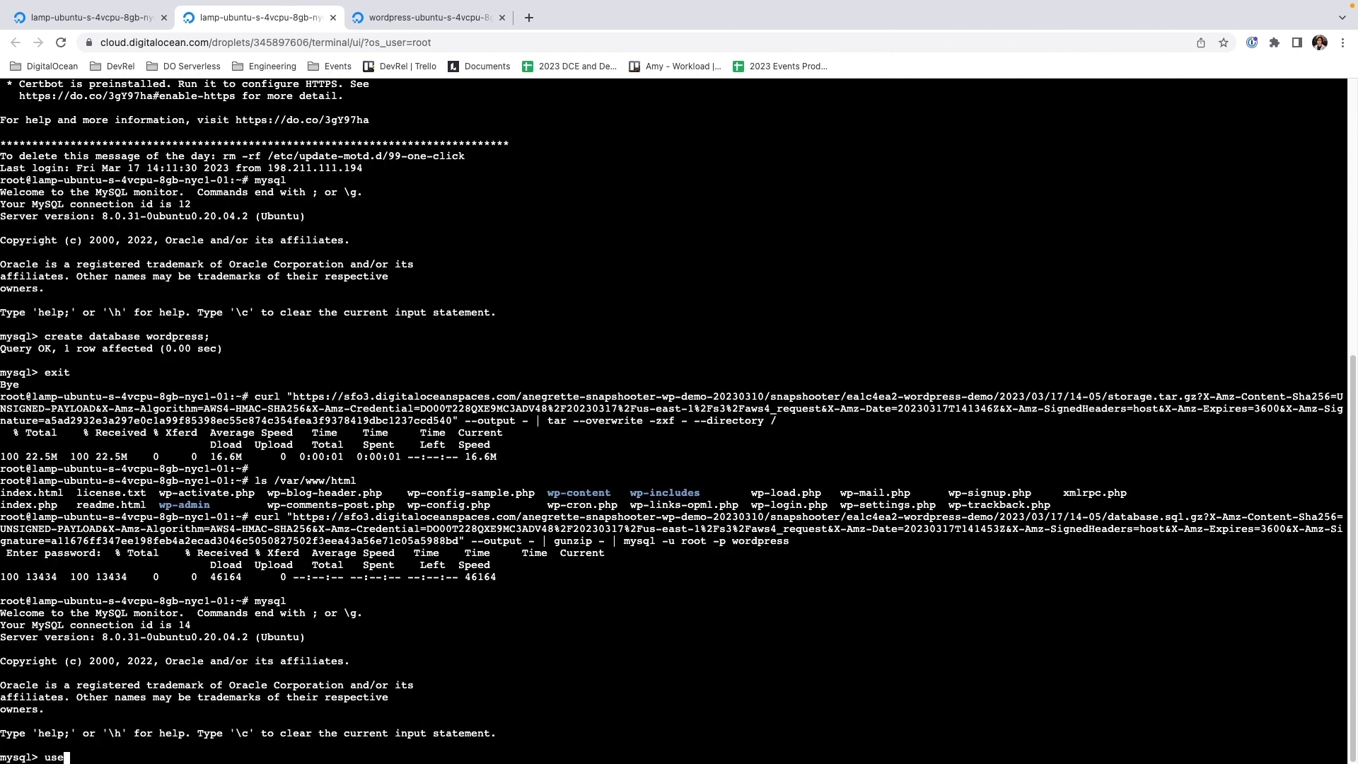
{"action": "key", "text": "BackSpace"}
{"action": "type", "text": "rdpress;"}
{"action": "key", "text": "Return"}
{"action": "type", "text": "show tables;"}
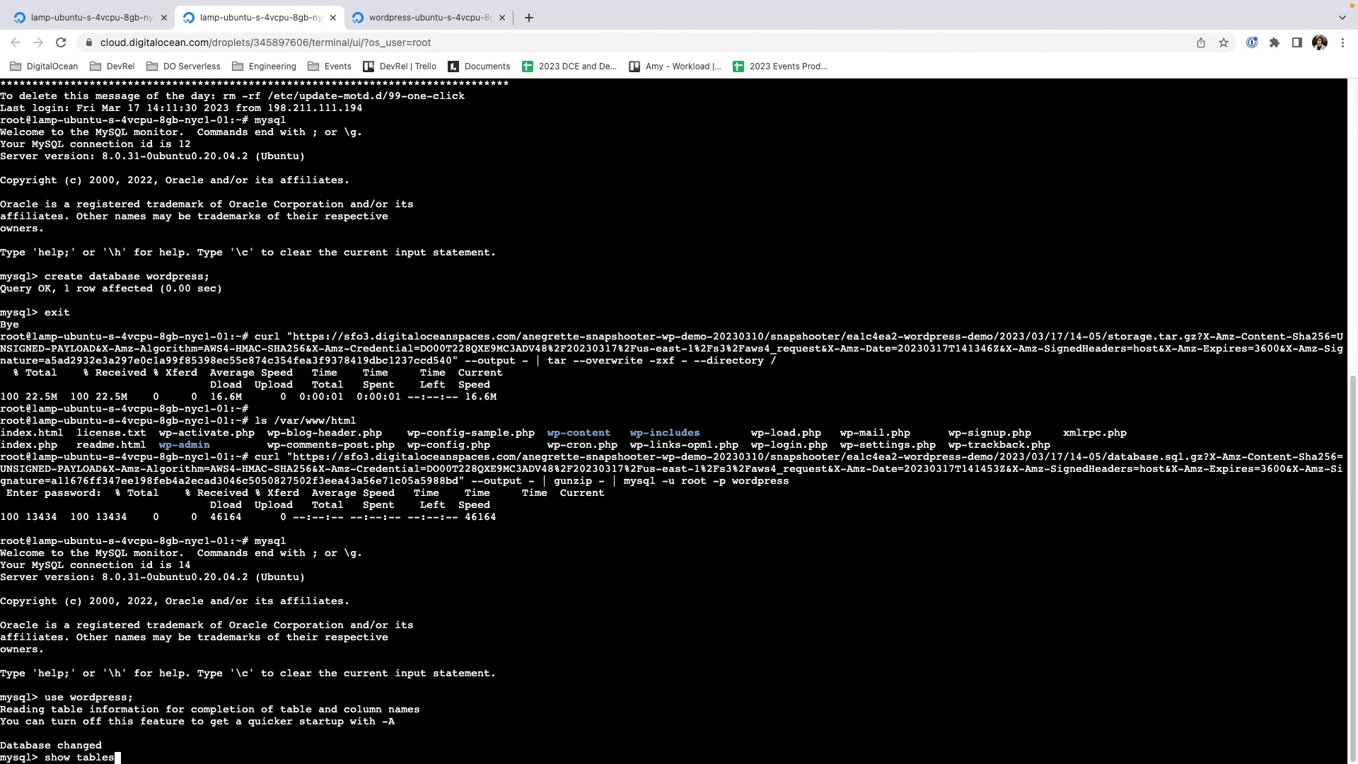
{"action": "key", "text": "Return"}
{"action": "type", "text": "select * from wp_"}
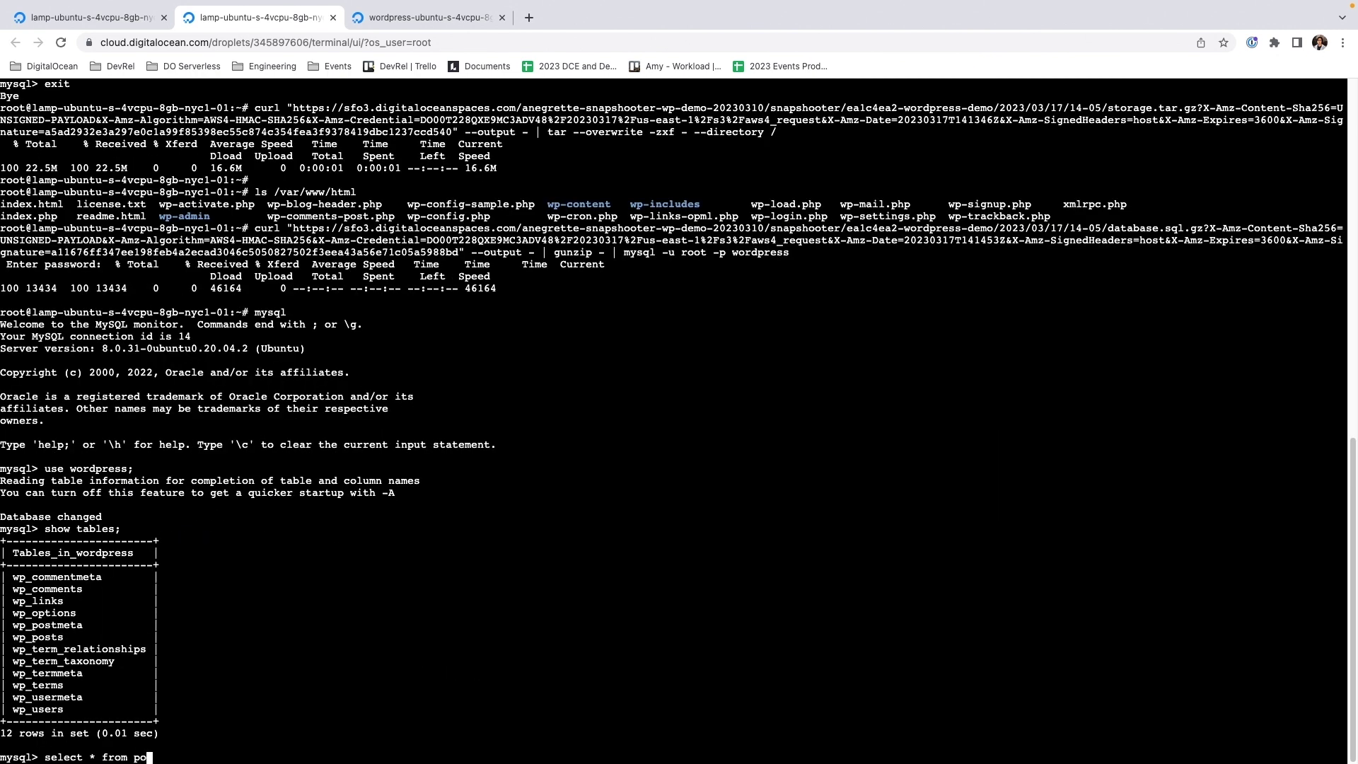
{"action": "type", "text": "posts;"}
{"action": "key", "text": "Return"}
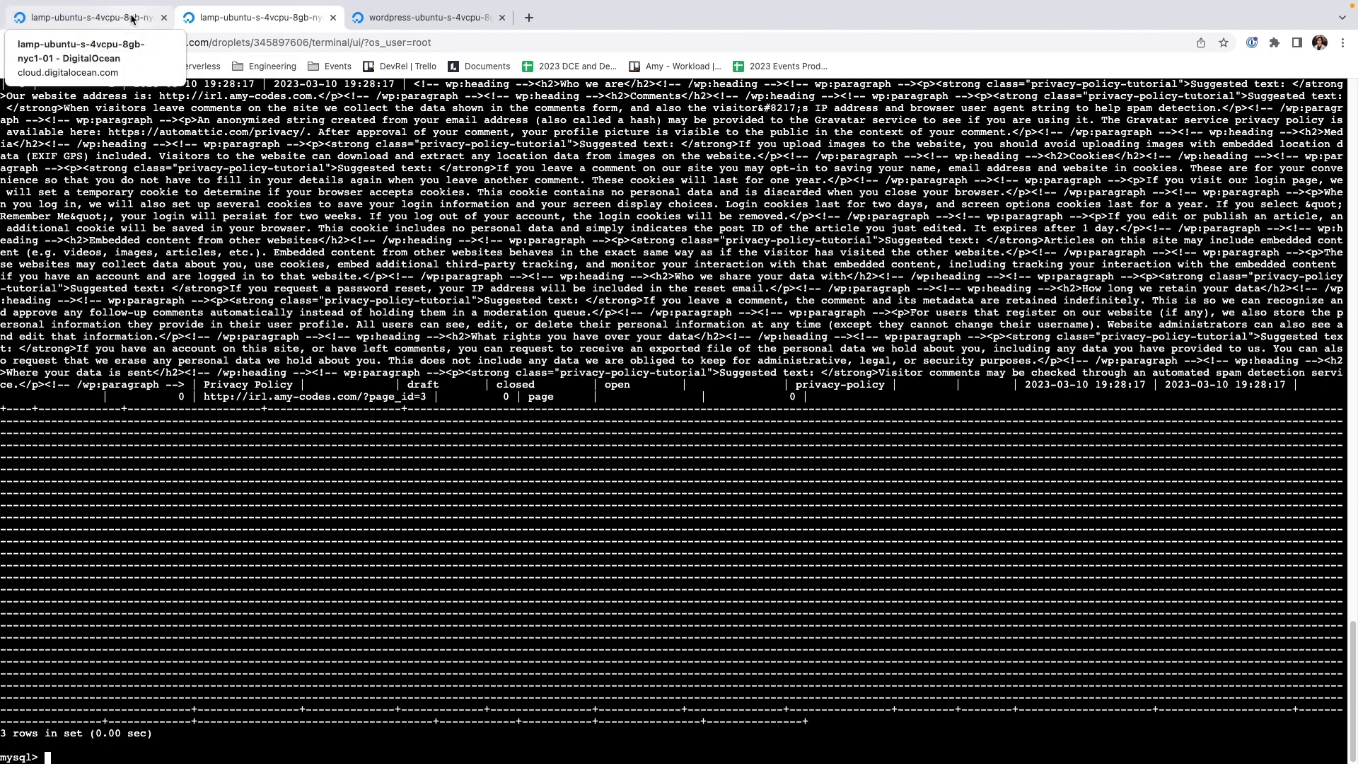
- Copy the DB_PASSWORD value from /var/www/html/wp-config.php on the original WordPress droplet
{"action": "left_click", "coordinate": [429, 19]}
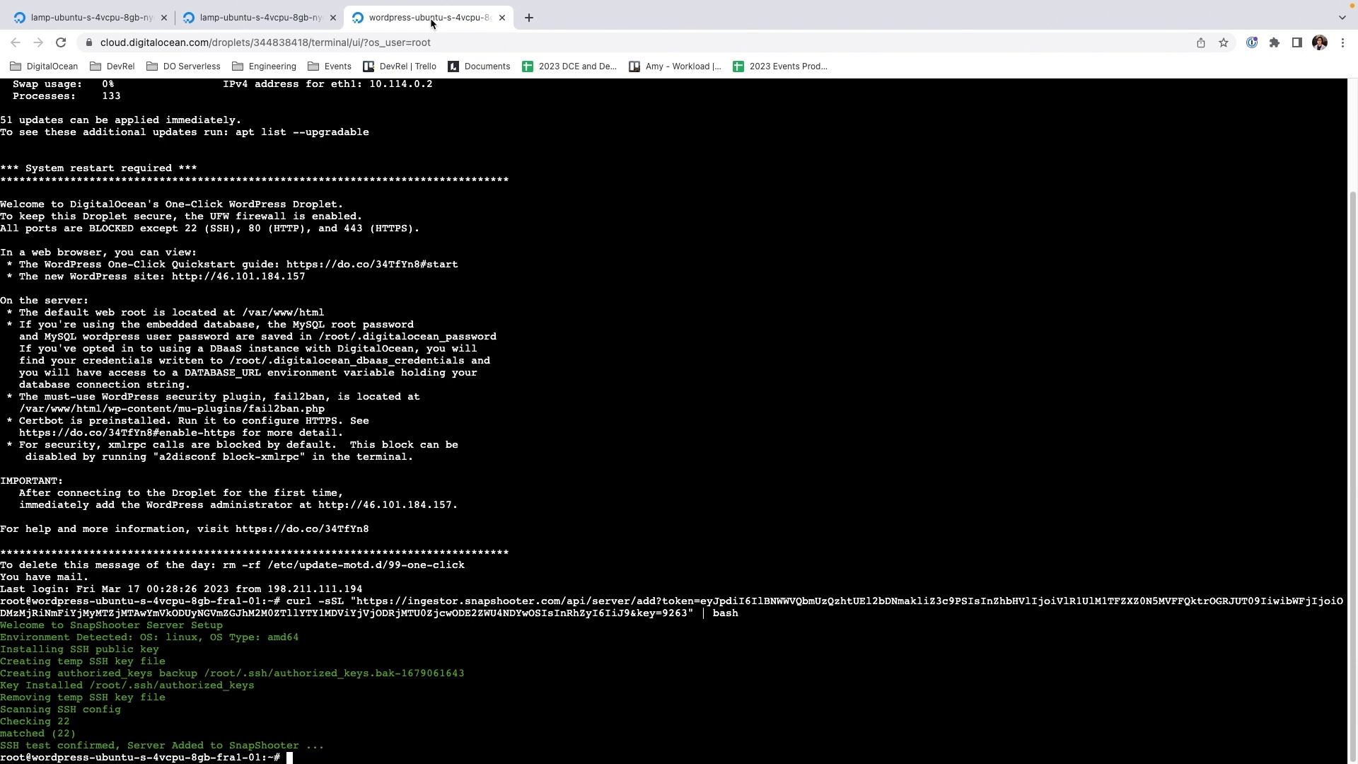
{"action": "type", "text": "vi /var/www/html/wp-config.php"}
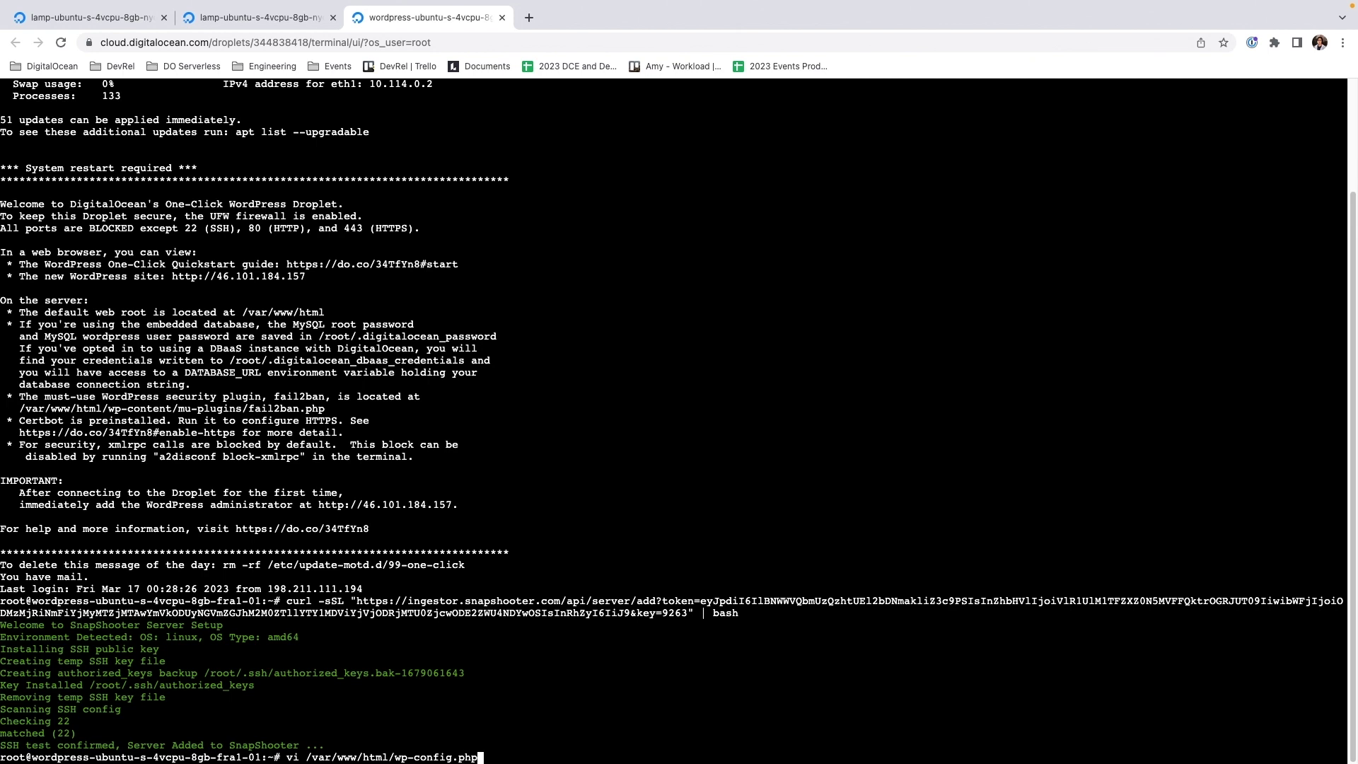
{"action": "key", "text": "Return"}
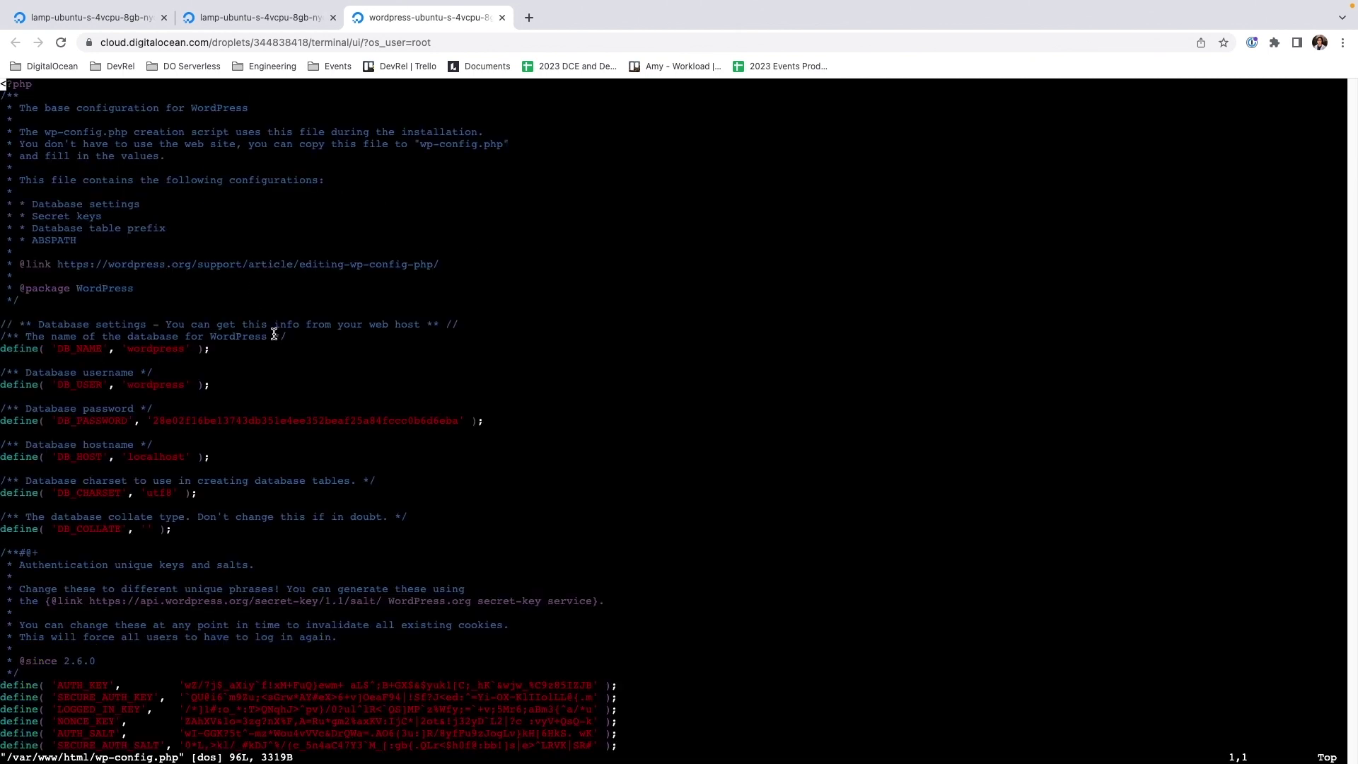
{"action": "double_click", "coordinate": [311, 417]}
{"action": "key", "text": "super+c"}
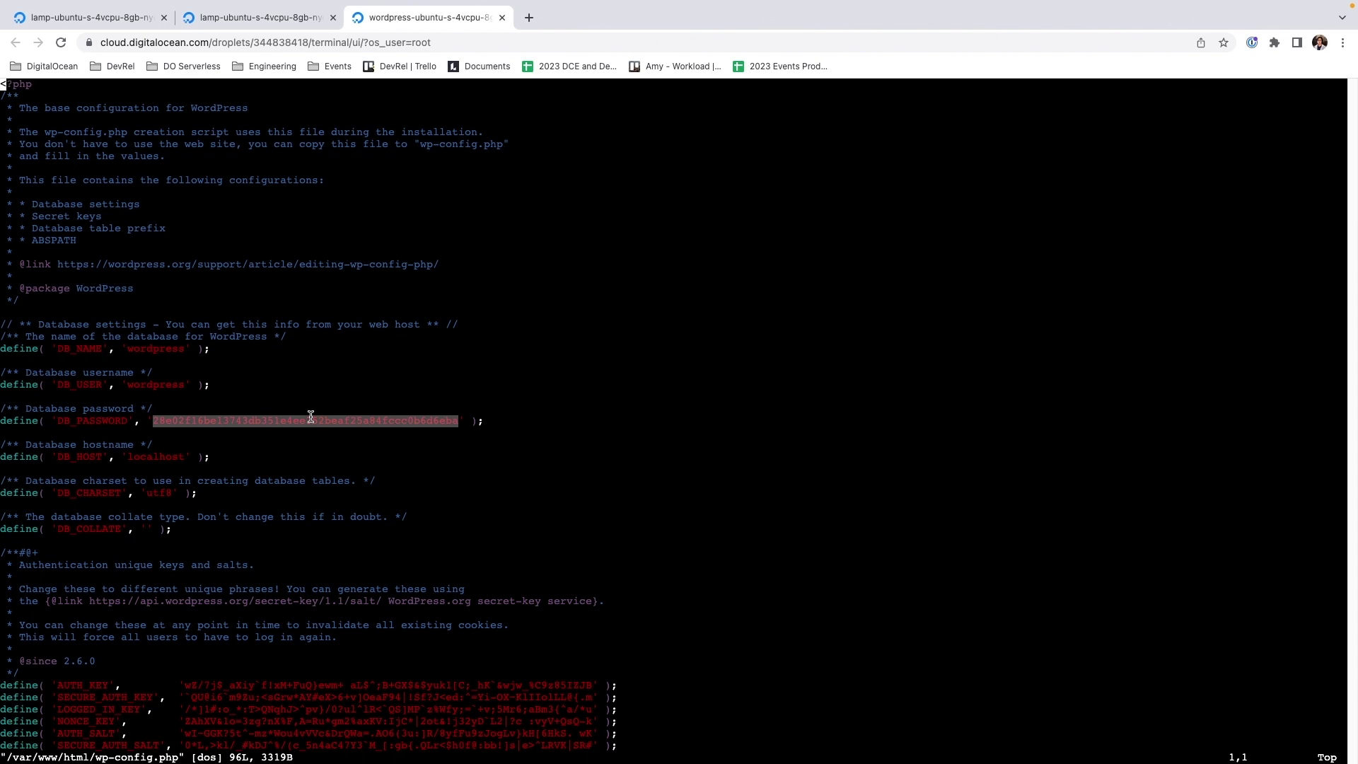
{"action": "type", "text": ":q"}
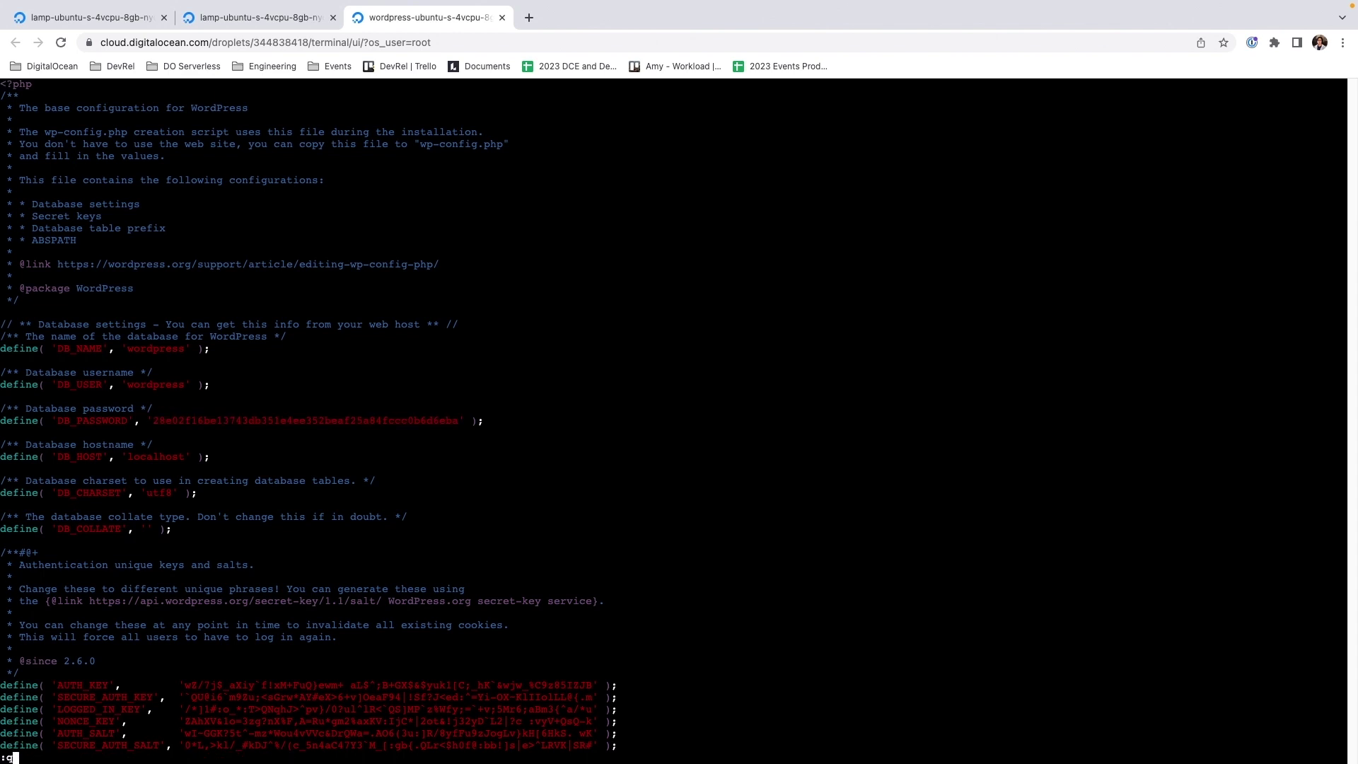
{"action": "key", "text": "Return"}
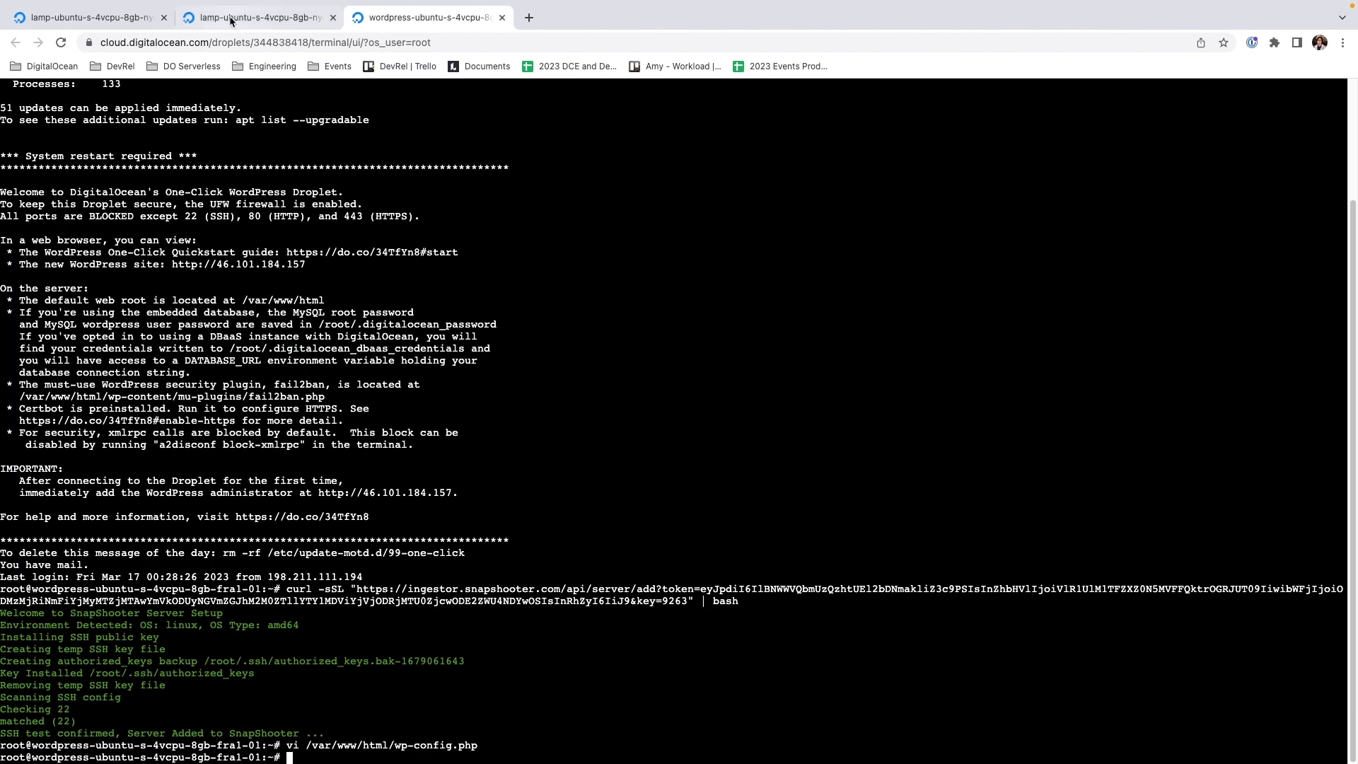
{"action": "key", "text": "ctrl+shift+Tab"}
- Create MySQL user 'wordpress'@'localhost' identified by the copied database password
{"action": "type", "text": "create user 'wordpres"}
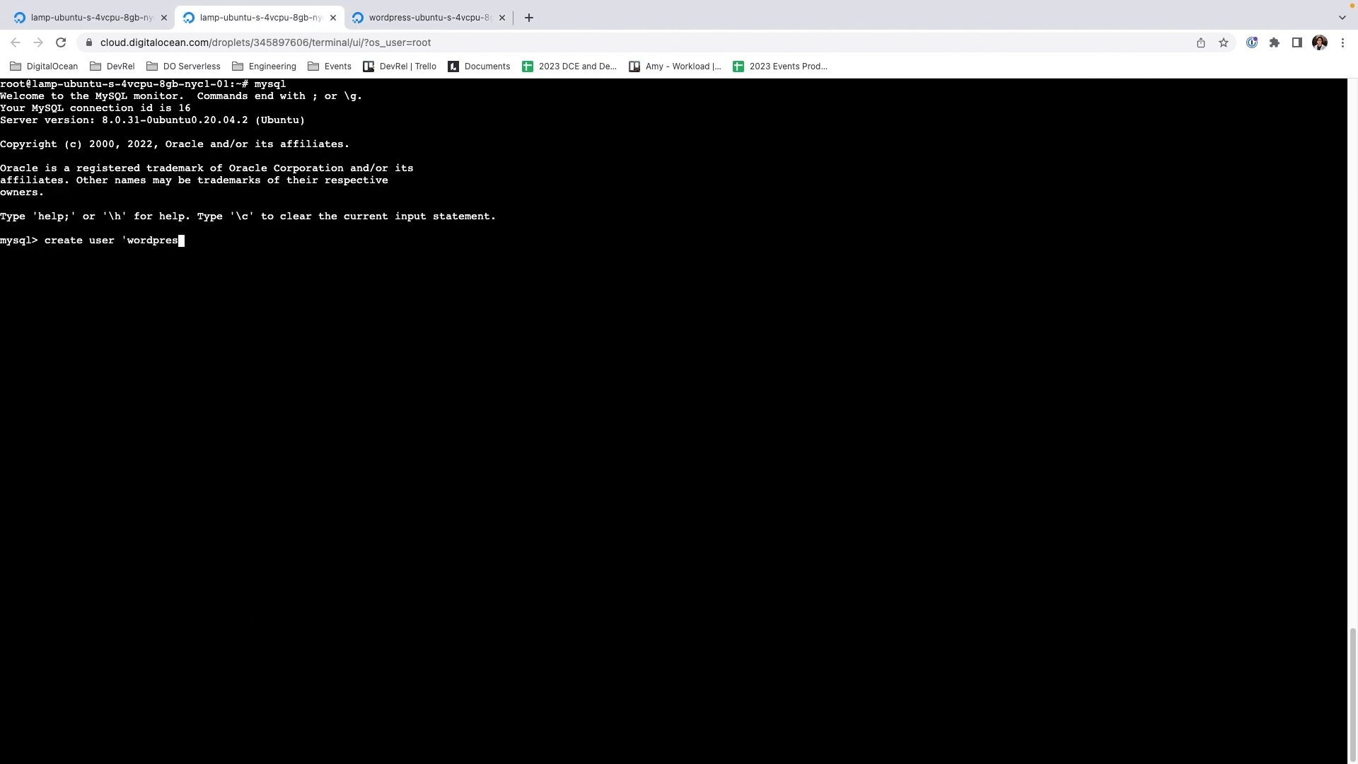
{"action": "type", "text": "s'@'localhost' identified by '"}
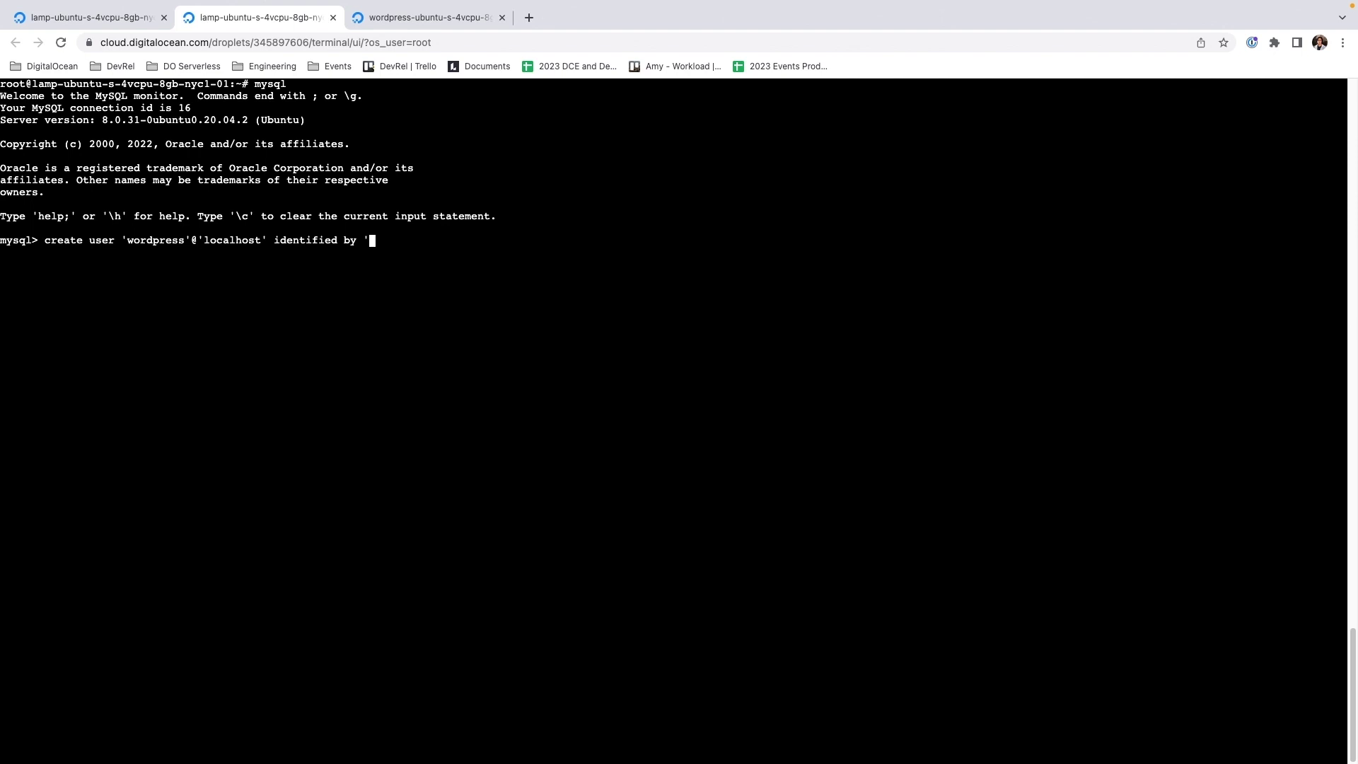
{"action": "key", "text": "super+v"}
{"action": "type", "text": "';"}
{"action": "key", "text": "Return"}
- Grant that user all privileges on wordpress.* and exit MySQL
{"action": "type", "text": "grant al"}
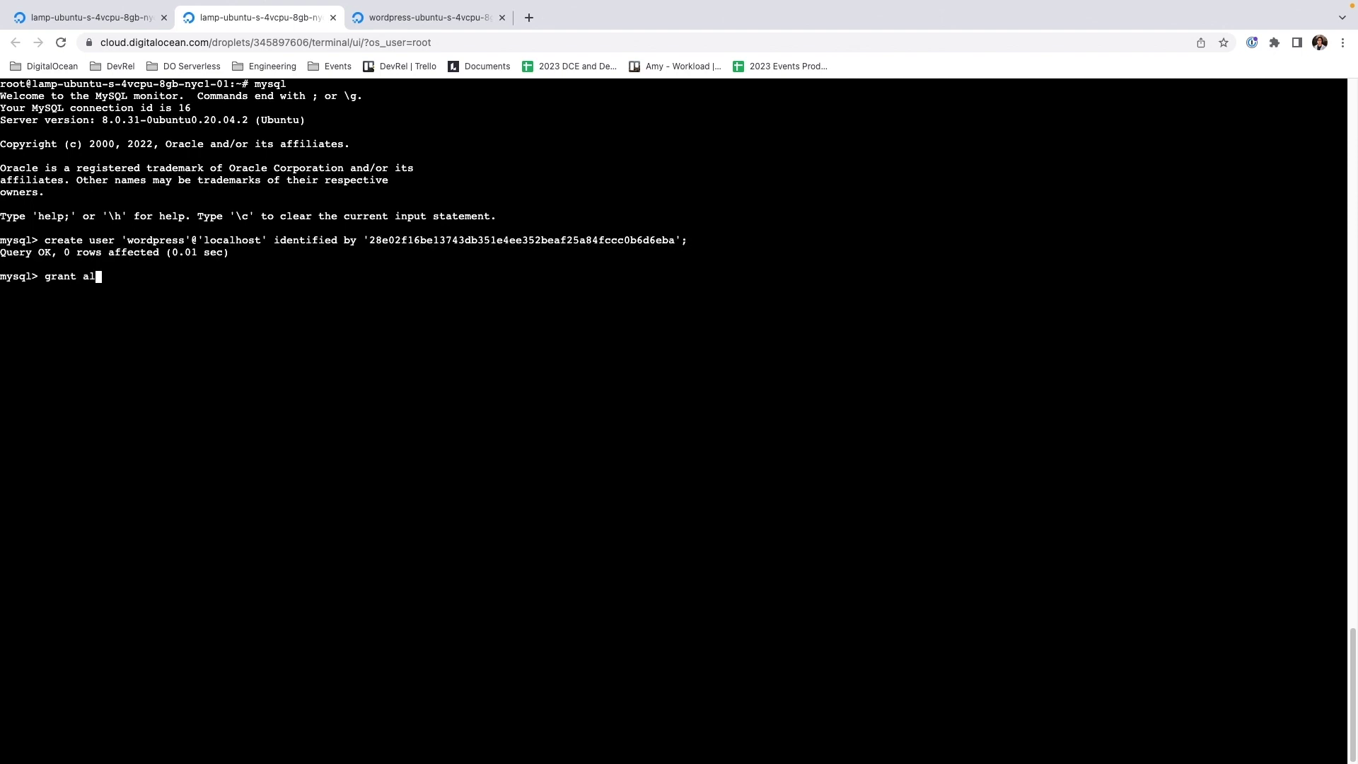
{"action": "type", "text": "l privileges on wordpress.* to 'word"}
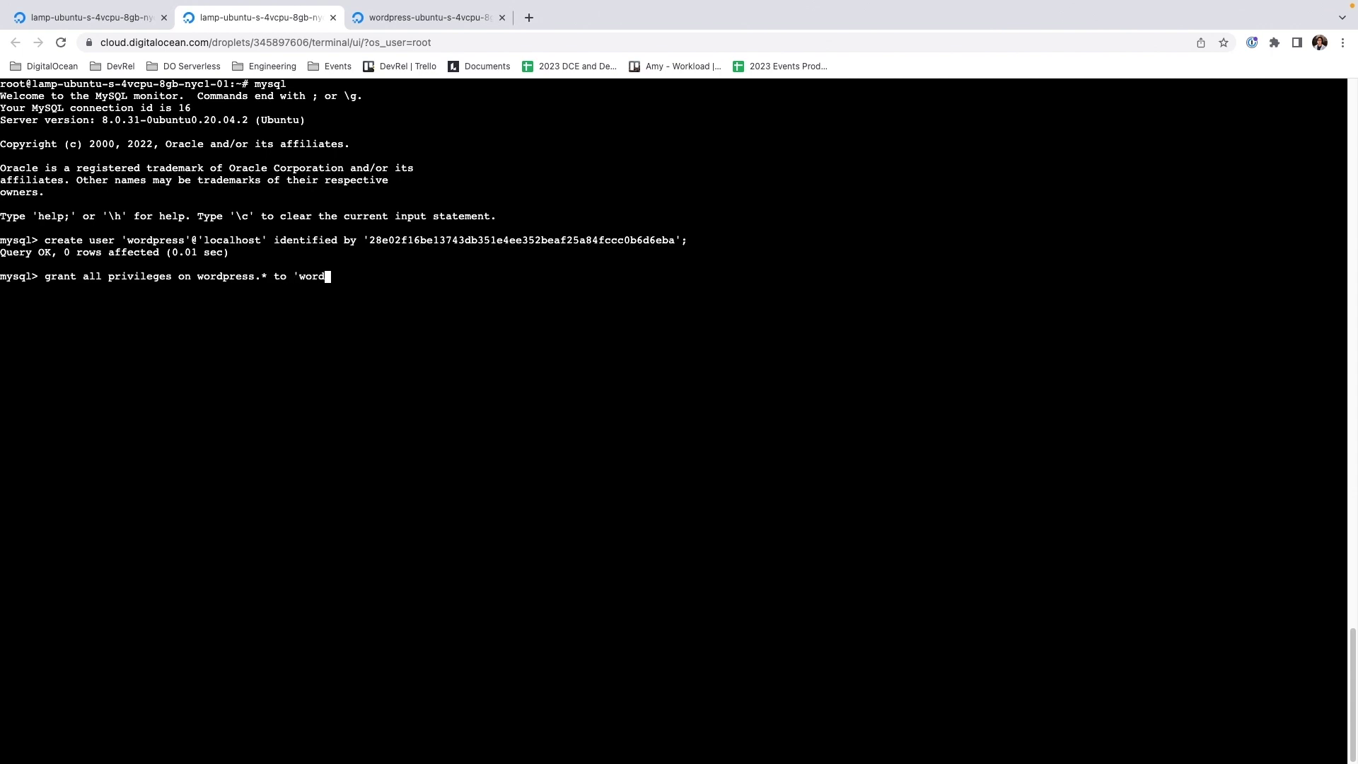
{"action": "type", "text": "press'@'localhost';"}
{"action": "key", "text": "Return"}
{"action": "type", "text": "exit;"}
{"action": "key", "text": "Return"}
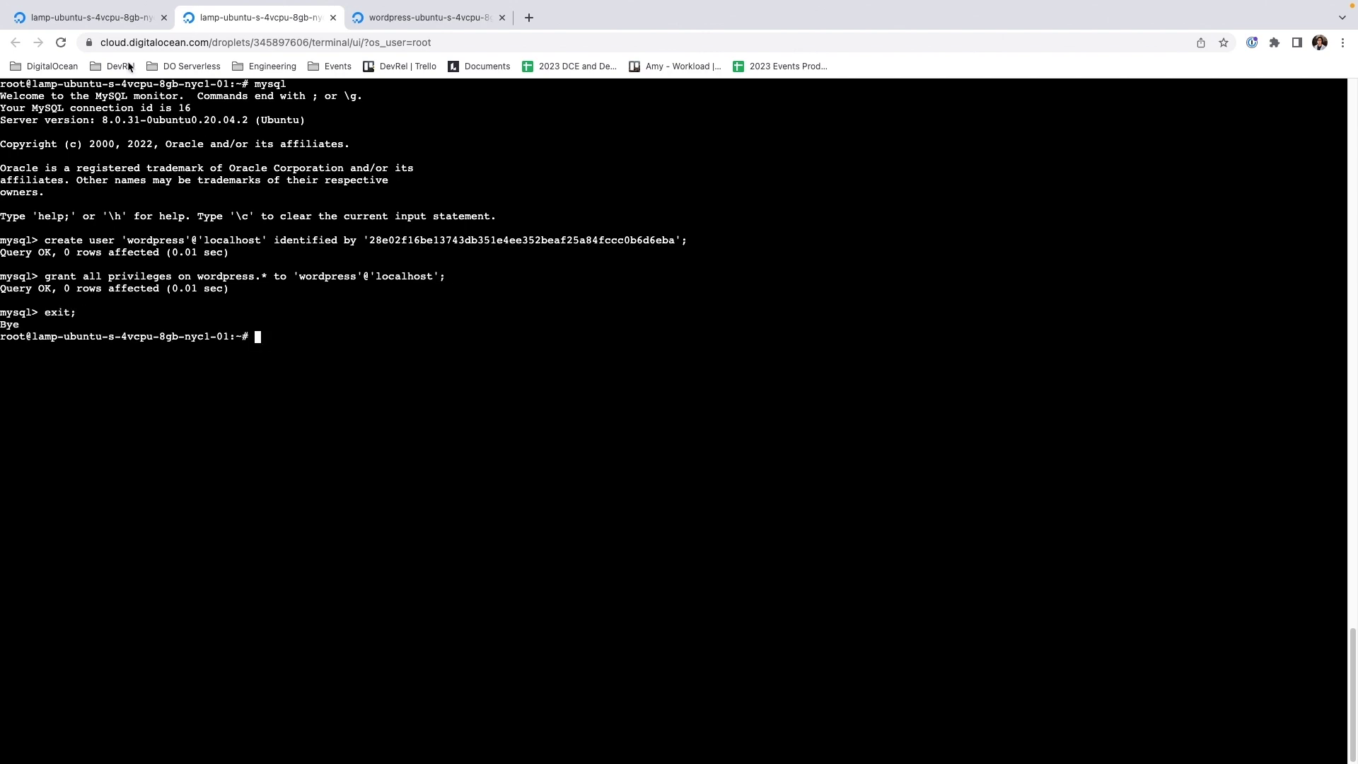
{"action": "left_click", "coordinate": [85, 17]}
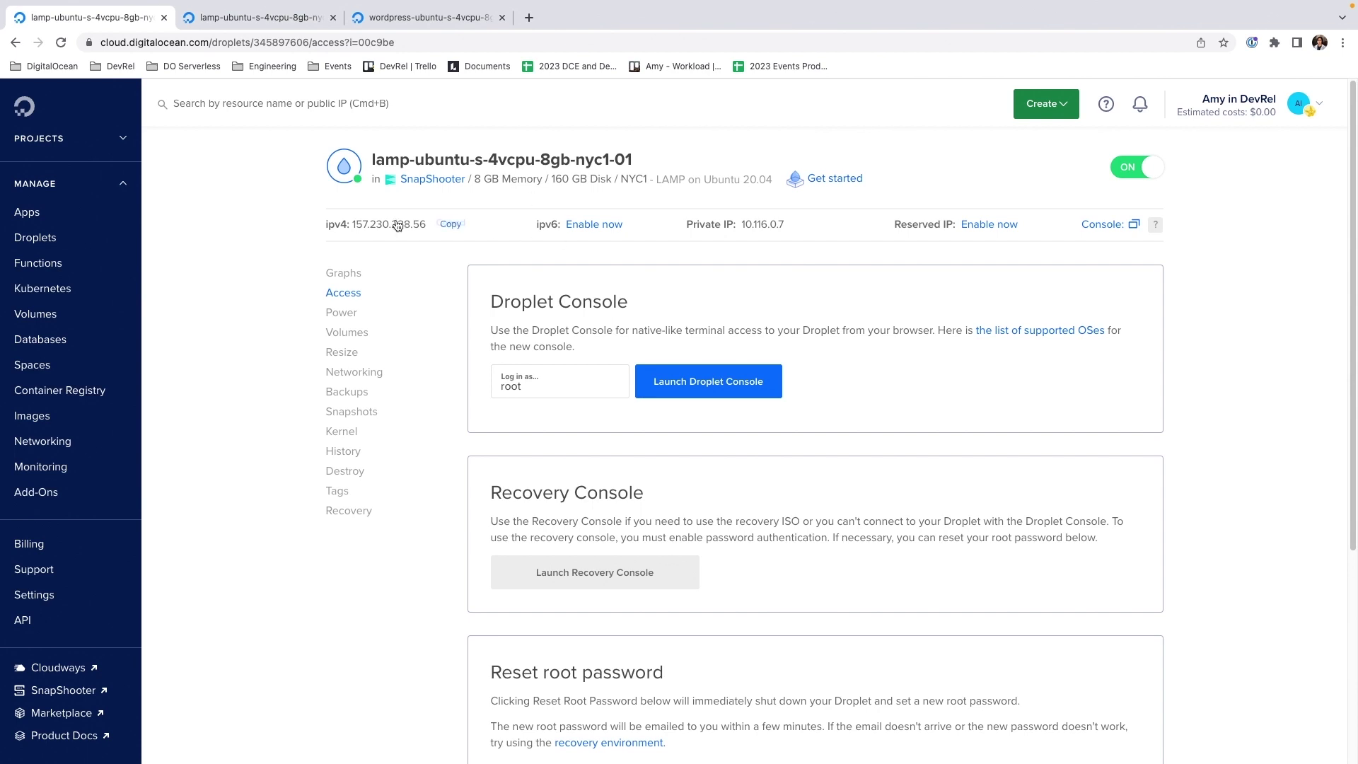
- Load 157.230.238.56 in a new tab and scroll through the restored 'Amy Codes IRL' site
{"action": "left_click", "coordinate": [528, 23]}
{"action": "type", "text": "157.230.238.56"}
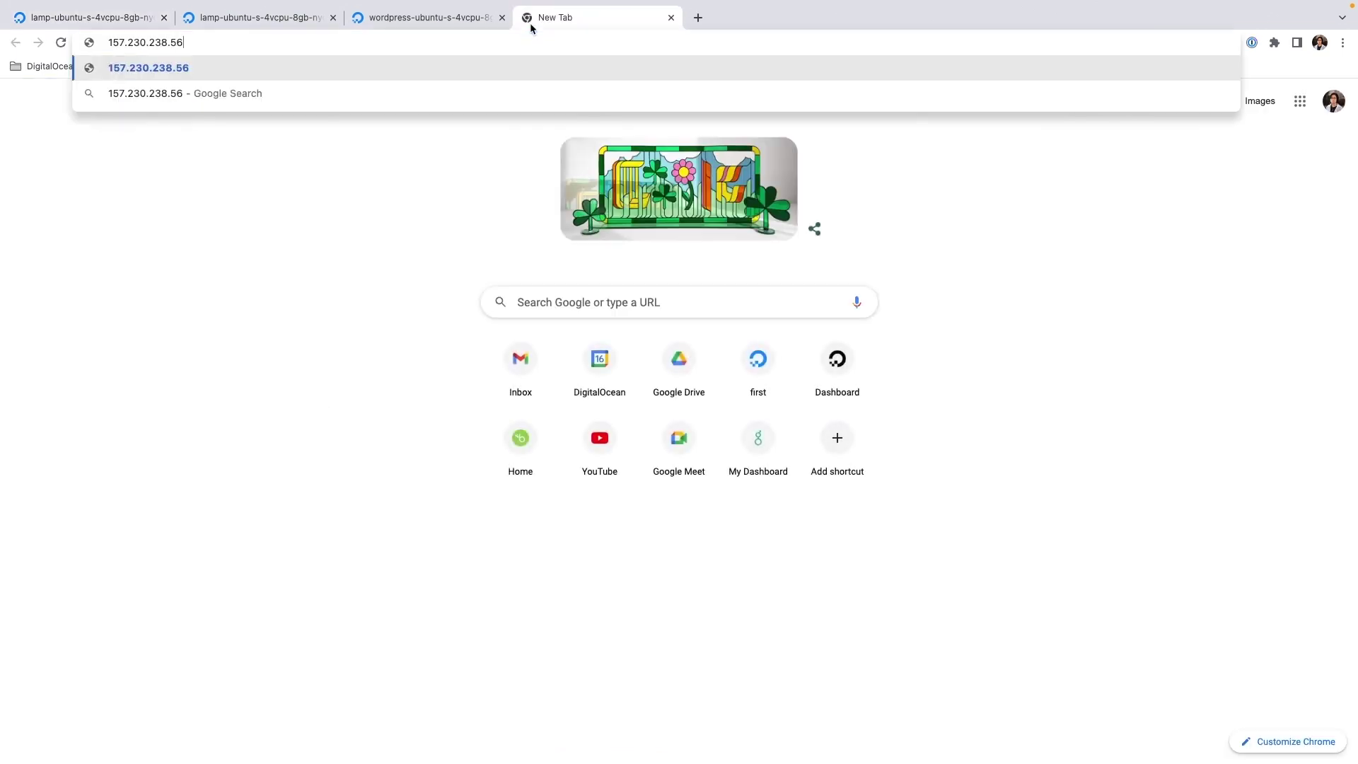
{"action": "key", "text": "Return"}
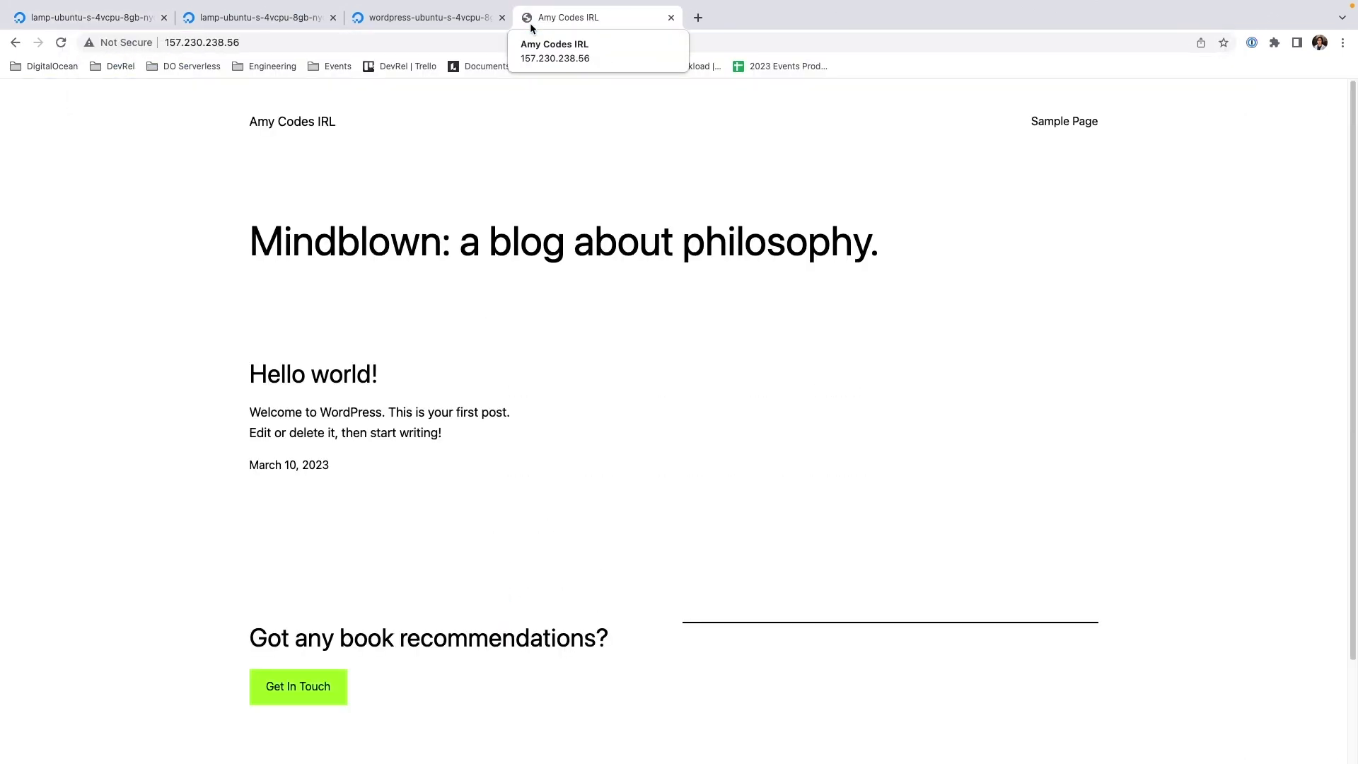
{"action": "scroll", "coordinate": [686, 303], "scroll_direction": "down", "scroll_amount": 3}
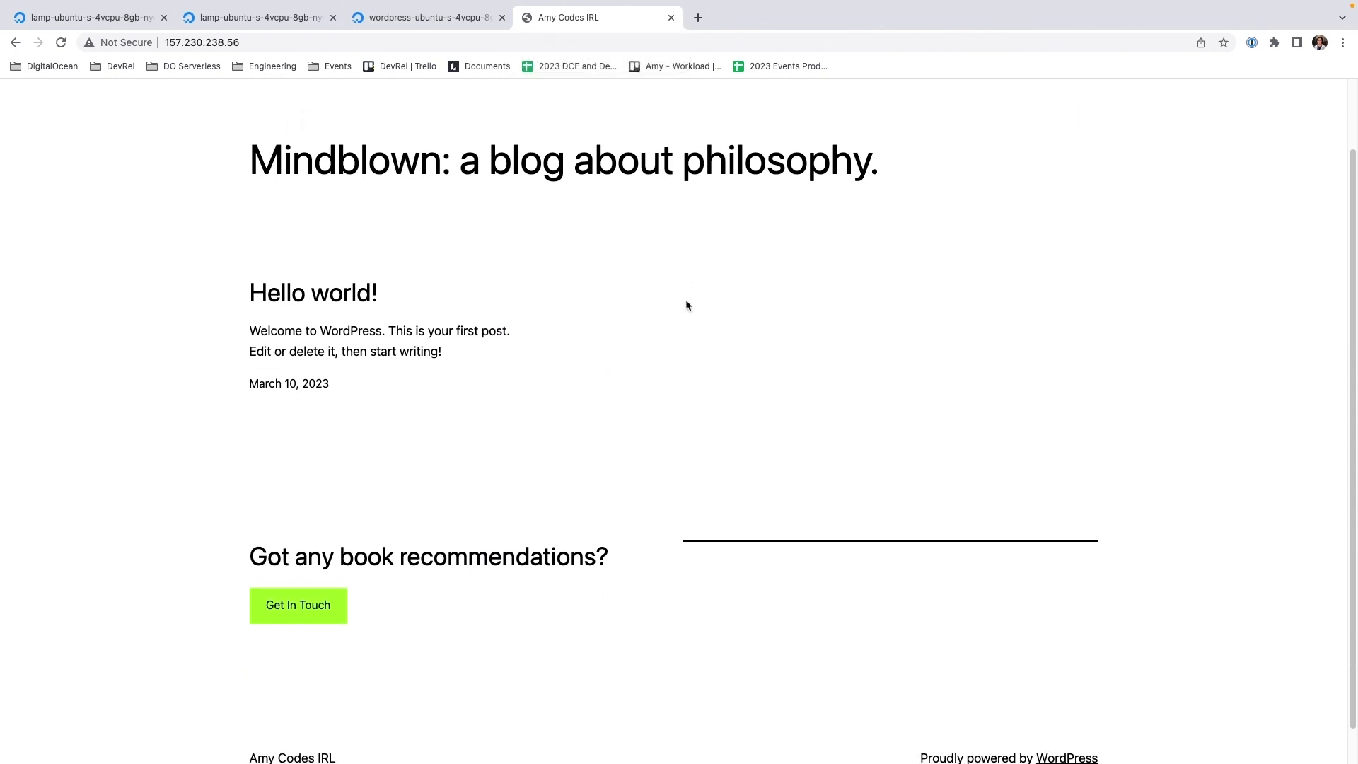